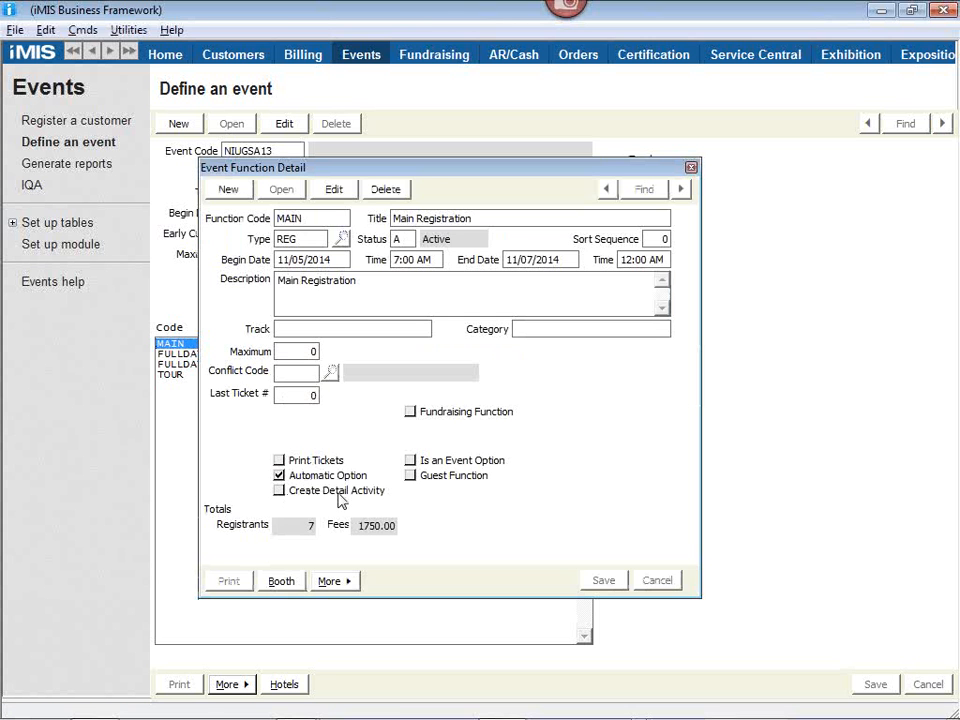
- Check the Create Detail Activity setting of the Crystal Training Full Day and SSRS Training functions
click(690, 167)
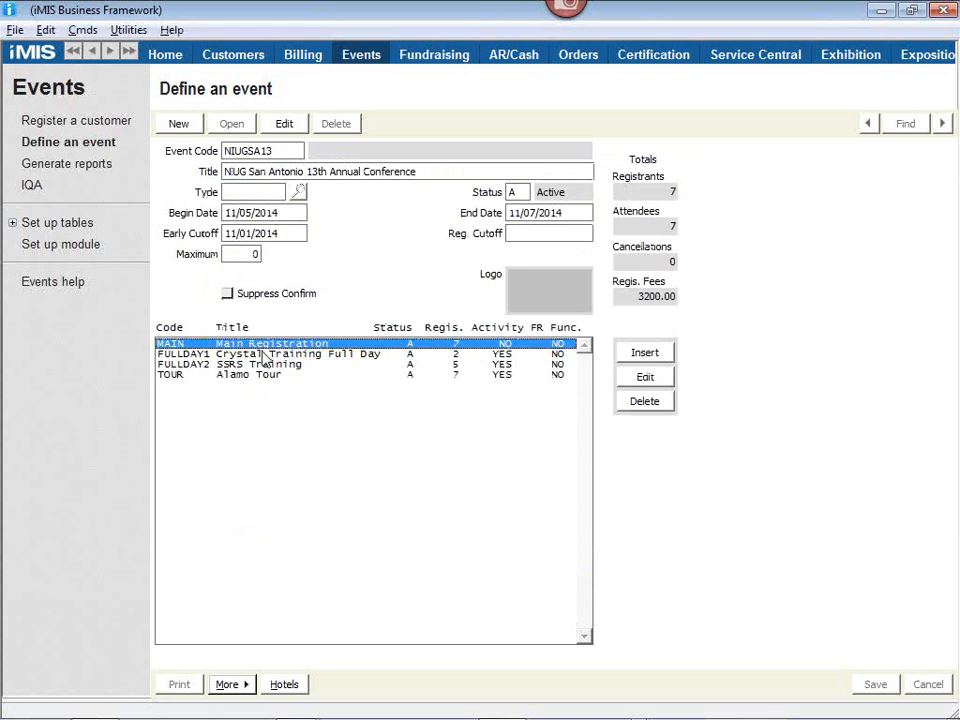
double_click(250, 354)
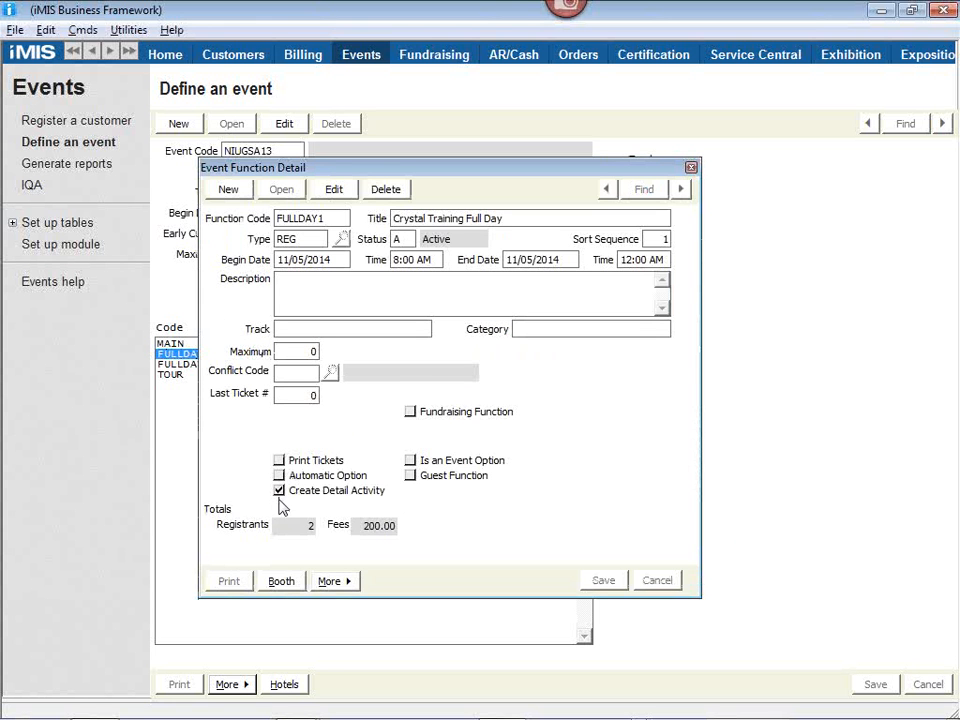
click(690, 167)
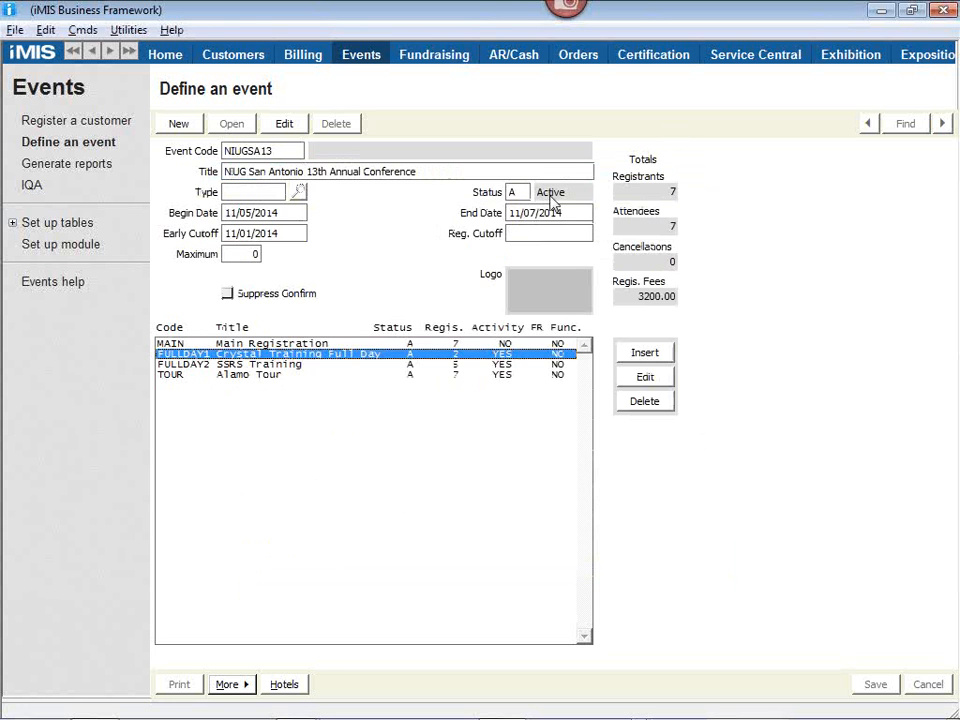
double_click(309, 365)
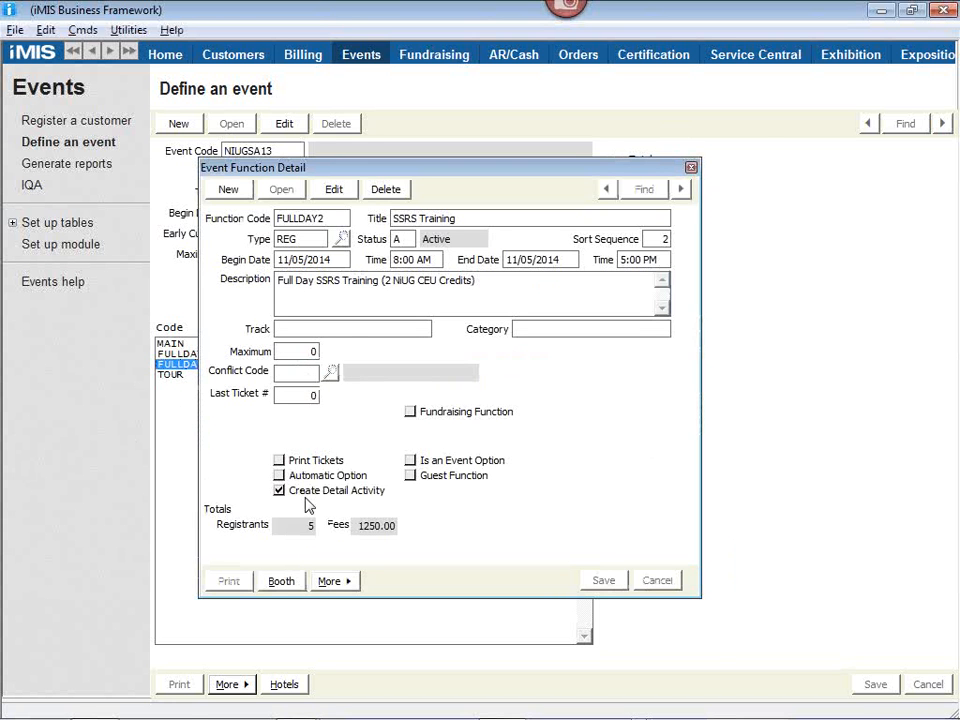
click(690, 167)
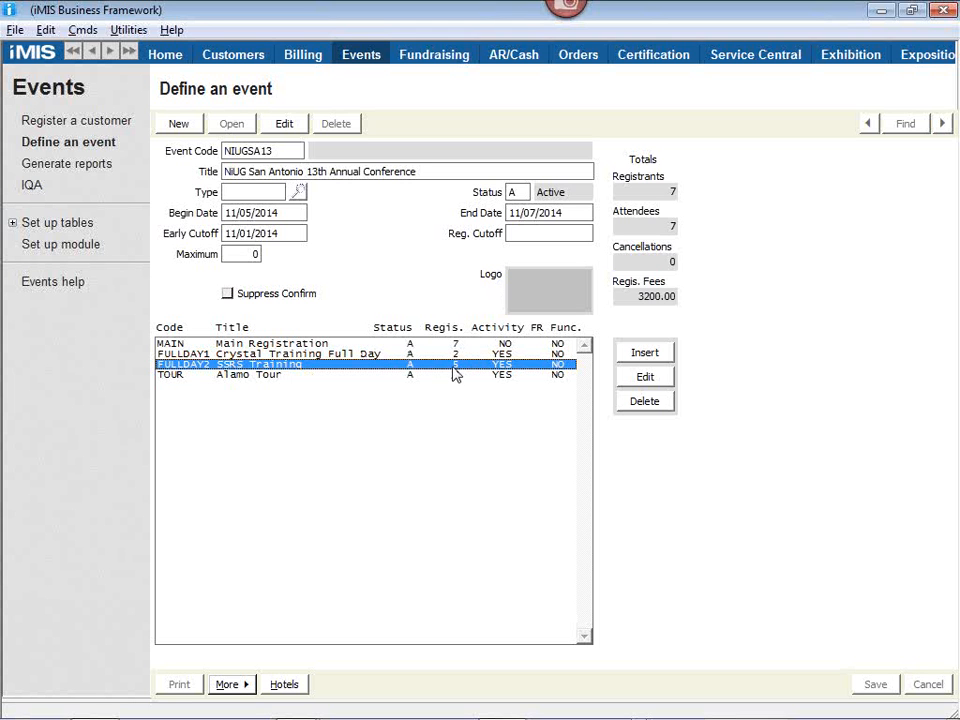
- Review the CEU definition and attendance list of the SSRS Training function, and return to the list of events
double_click(243, 366)
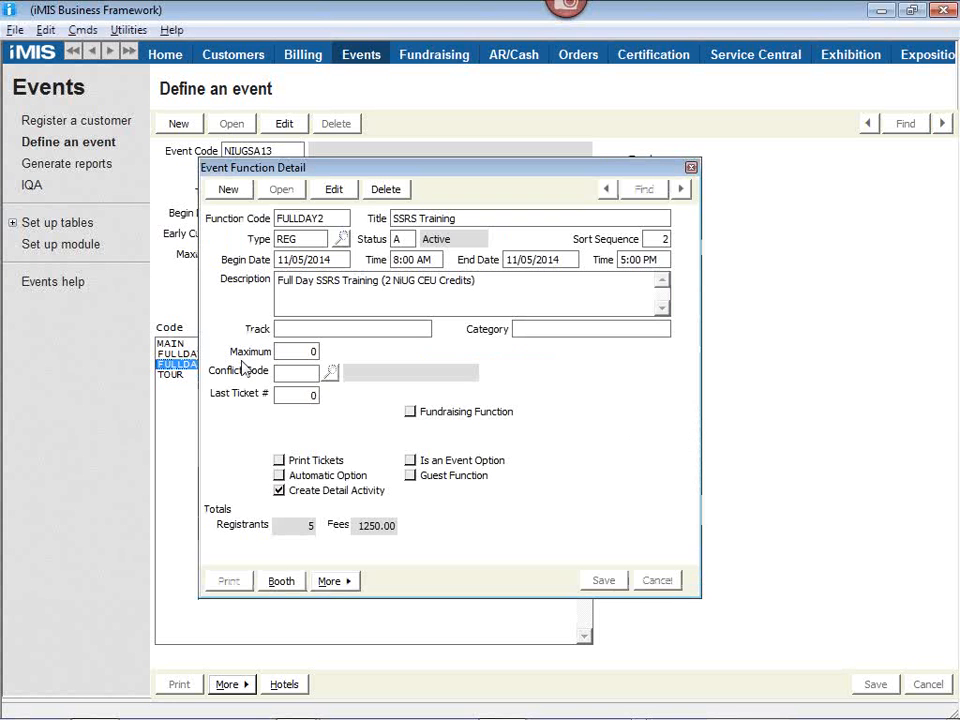
click(341, 582)
click(358, 463)
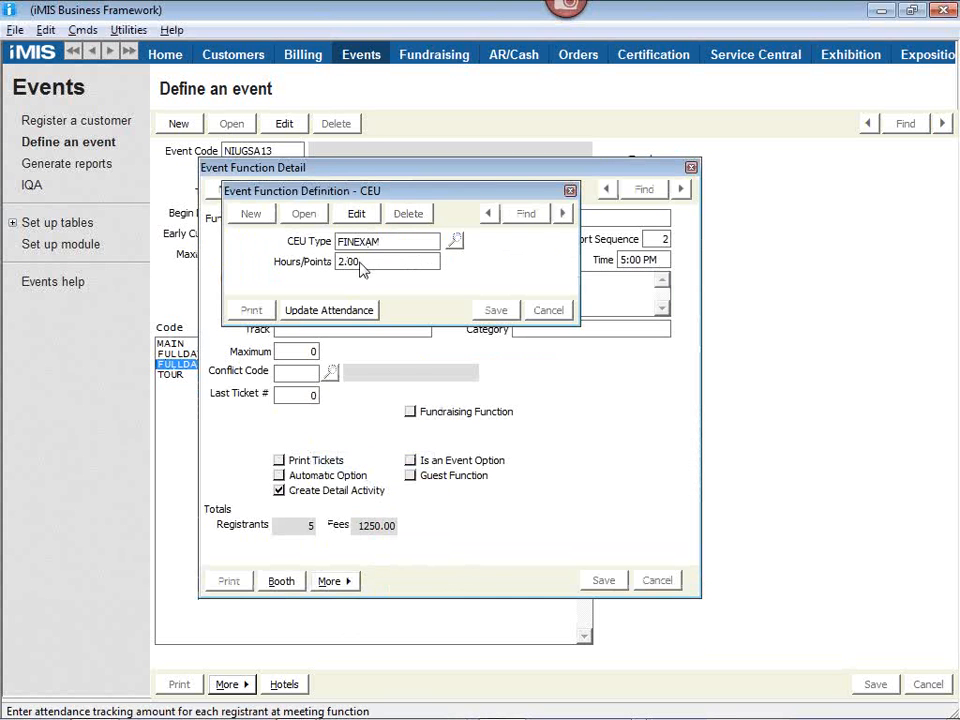
click(316, 310)
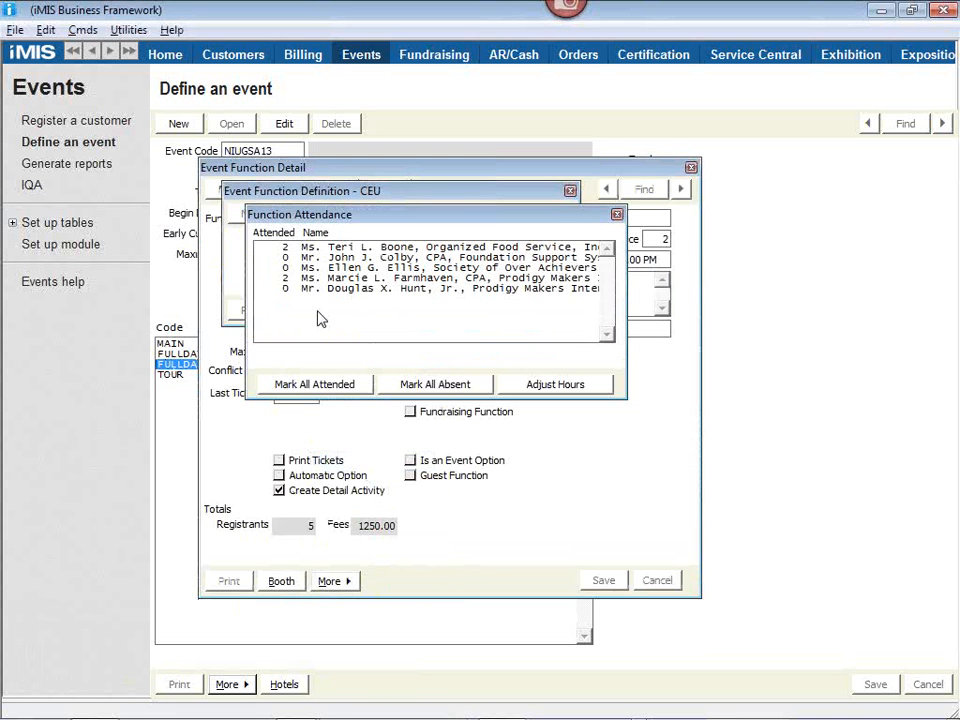
click(312, 278)
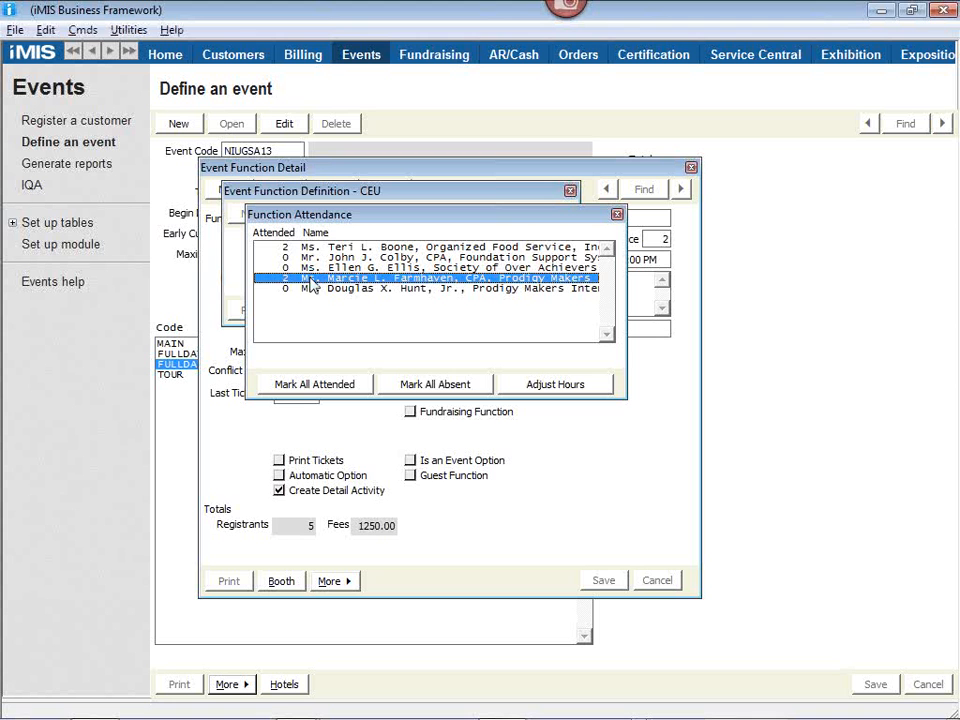
click(348, 248)
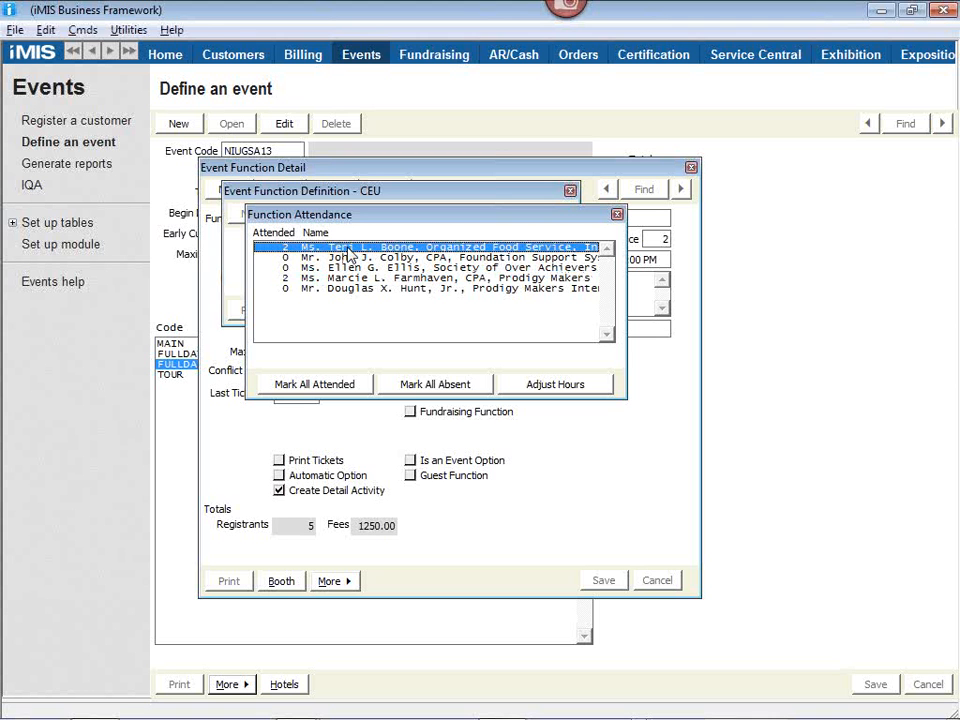
click(617, 215)
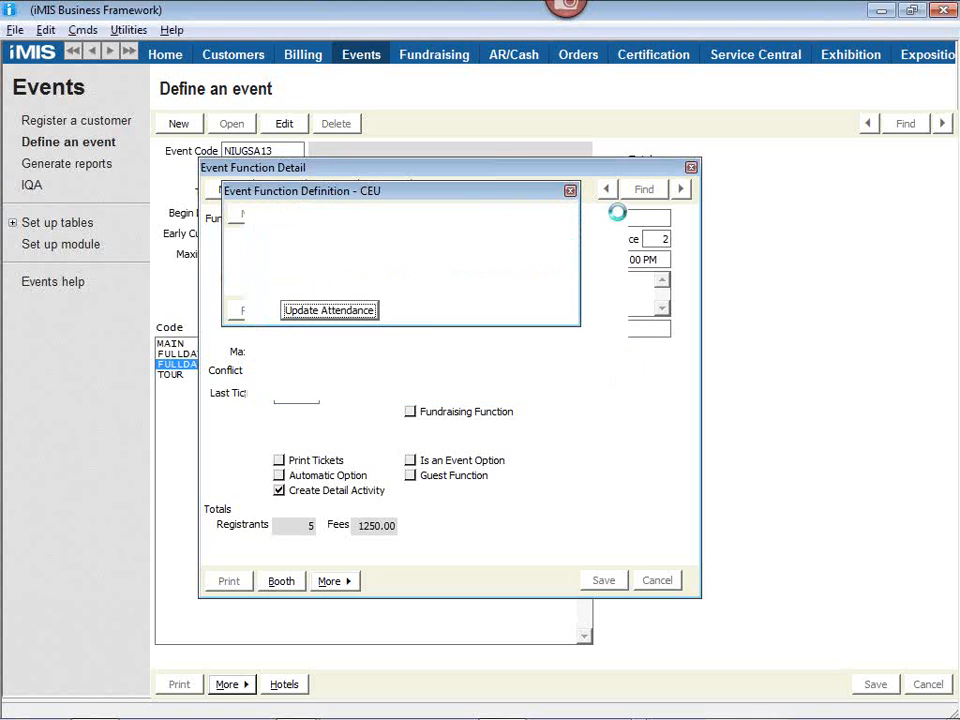
click(569, 190)
click(690, 168)
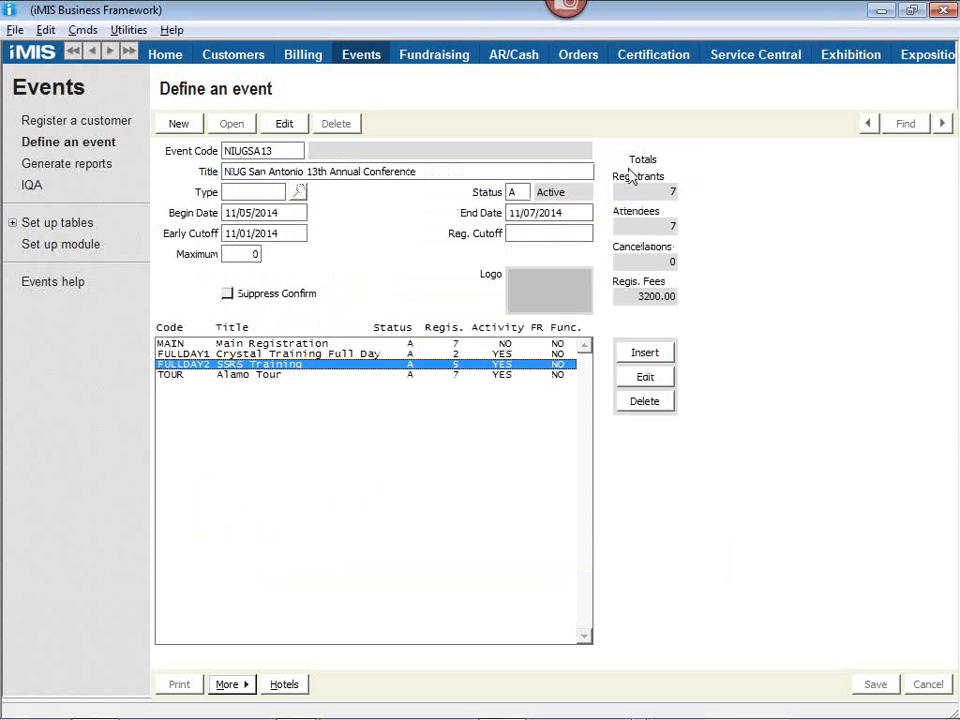
click(58, 145)
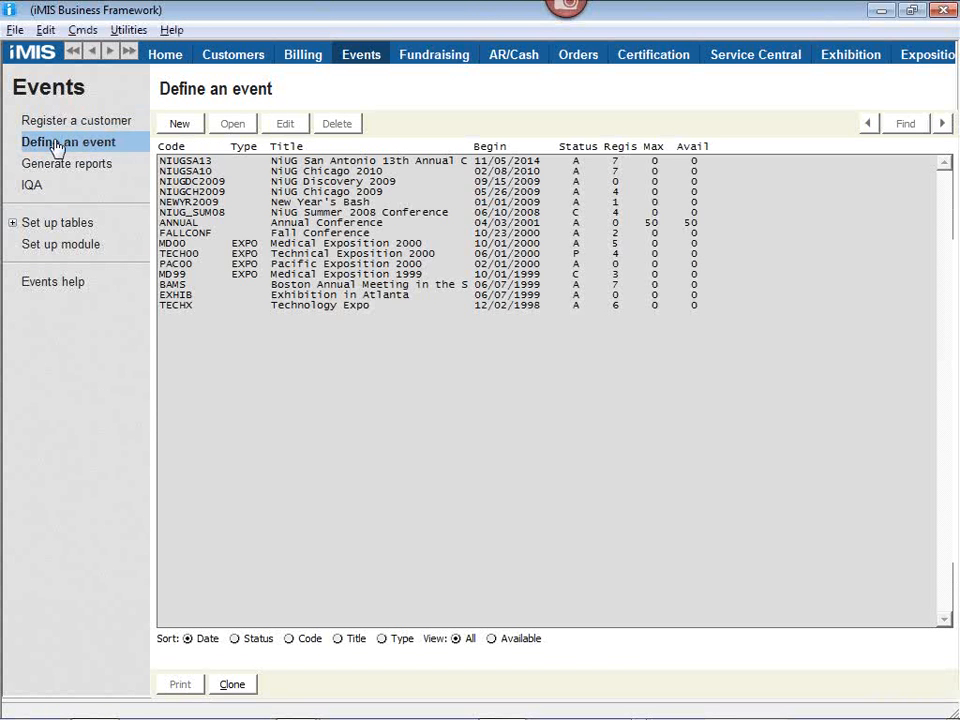
- Switch to Meeting Closer and temporarily limit the meeting list to active meetings only
key(alt+Tab)
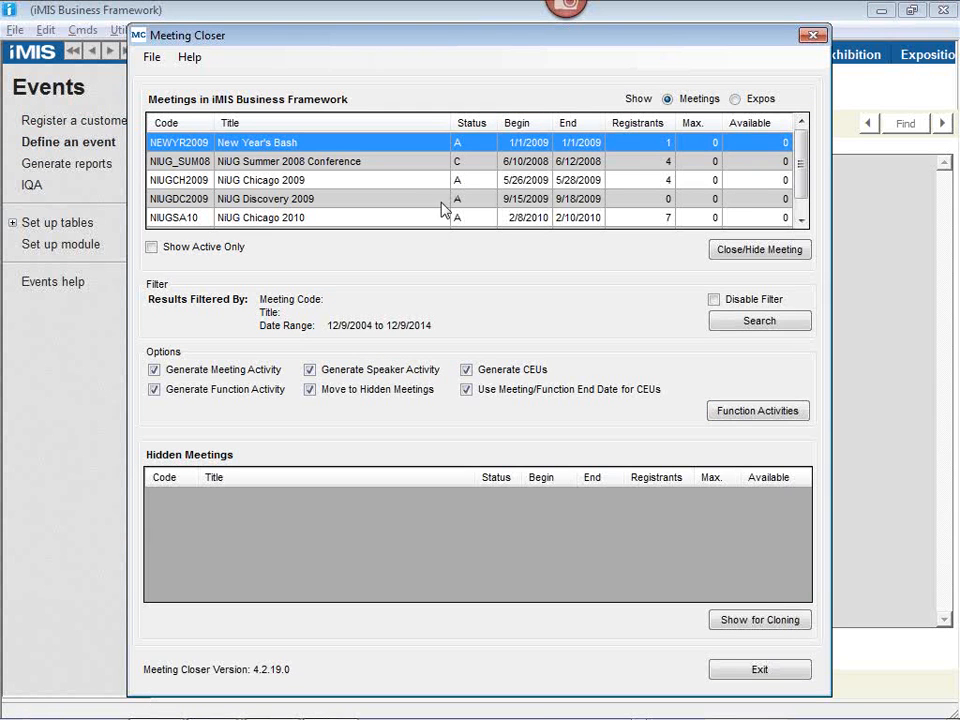
click(152, 248)
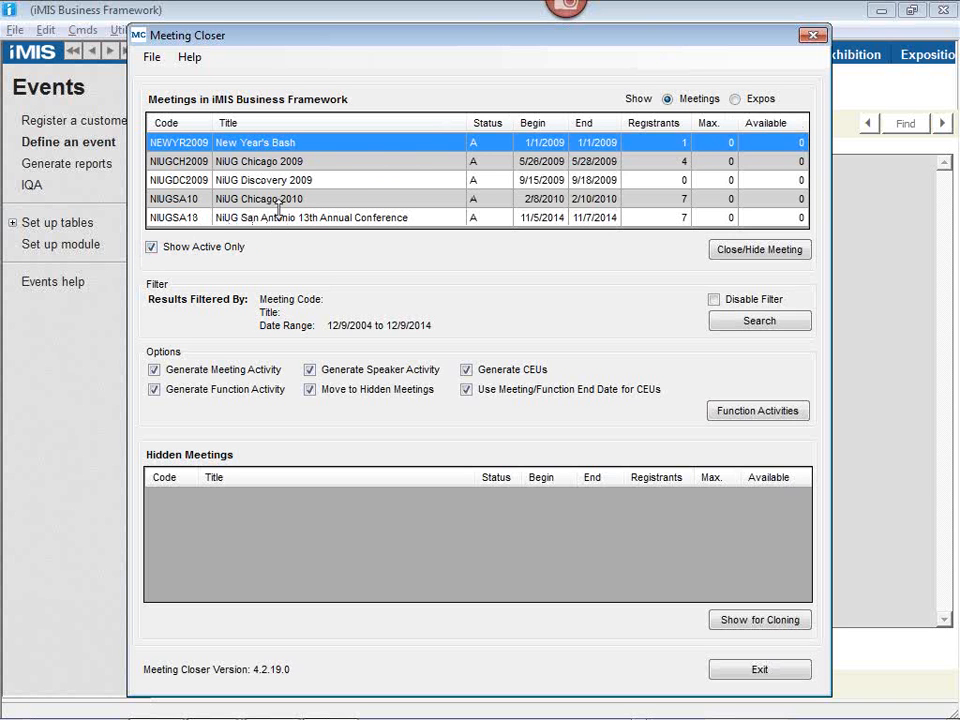
click(149, 250)
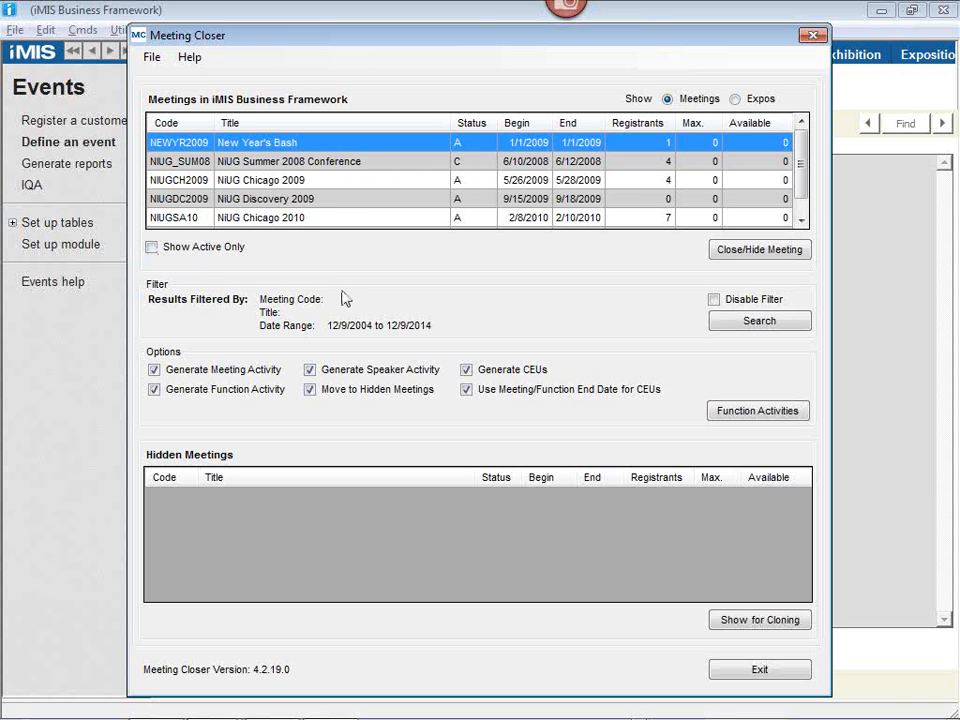
- Clear the criteria in the meeting search filter and apply it
click(758, 321)
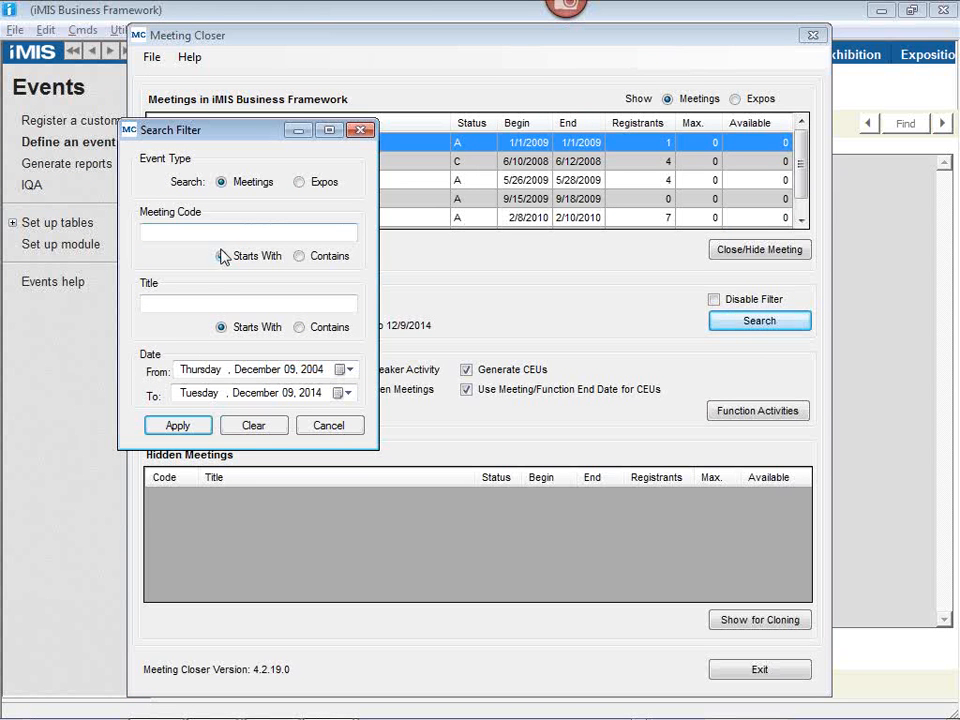
click(255, 428)
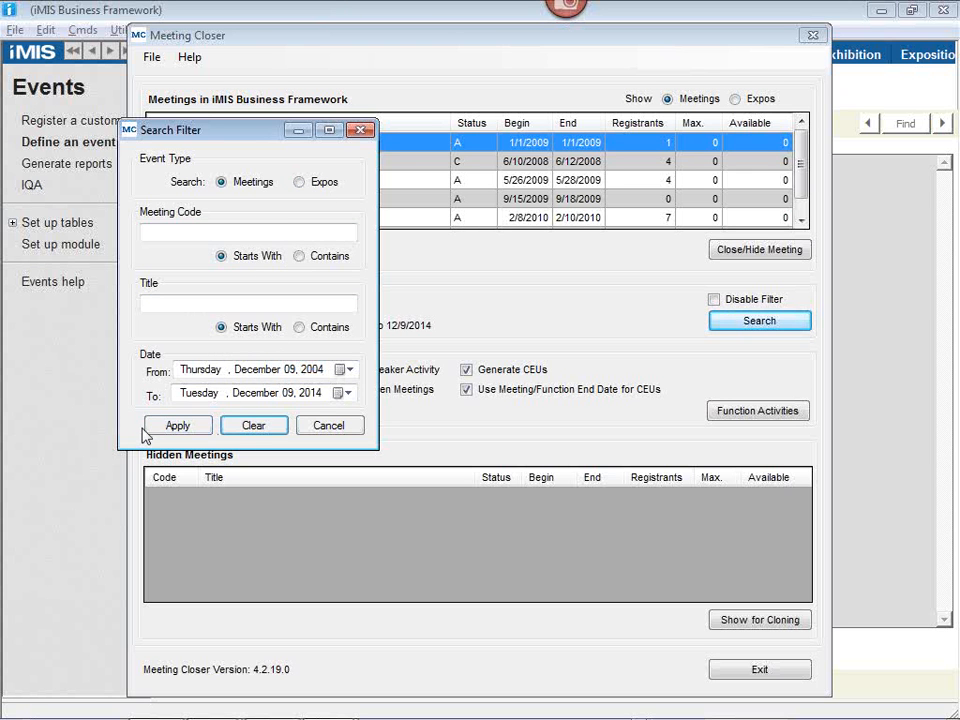
click(180, 425)
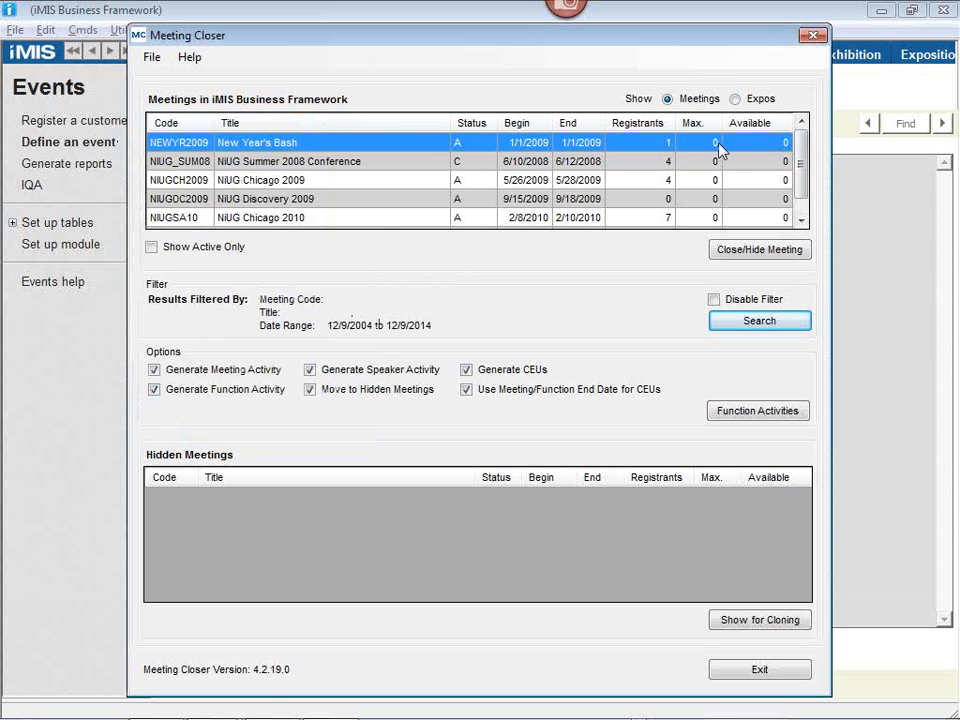
- Select only the NiUG San Antonio 13th Annual Conference for closing and turn off Move to Hidden Meetings
shift+click(277, 185)
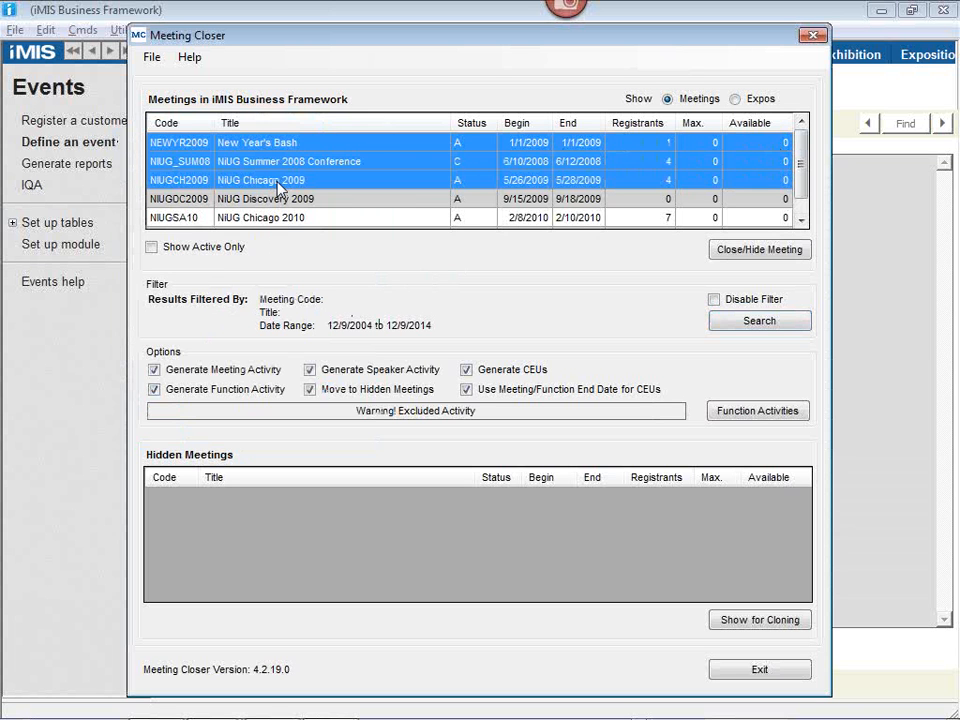
click(800, 220)
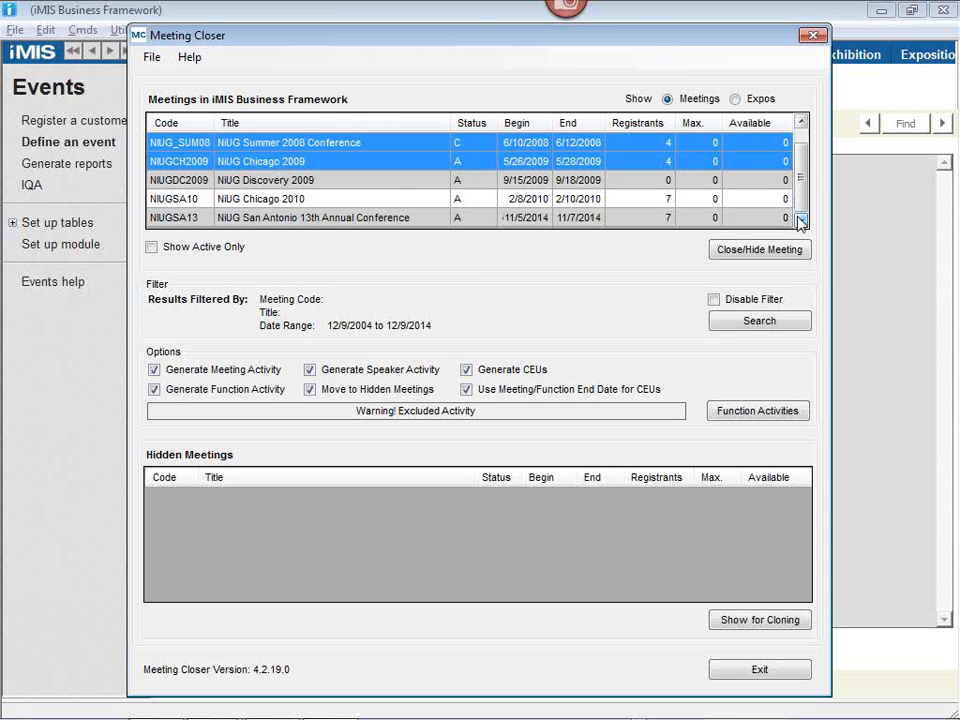
click(324, 218)
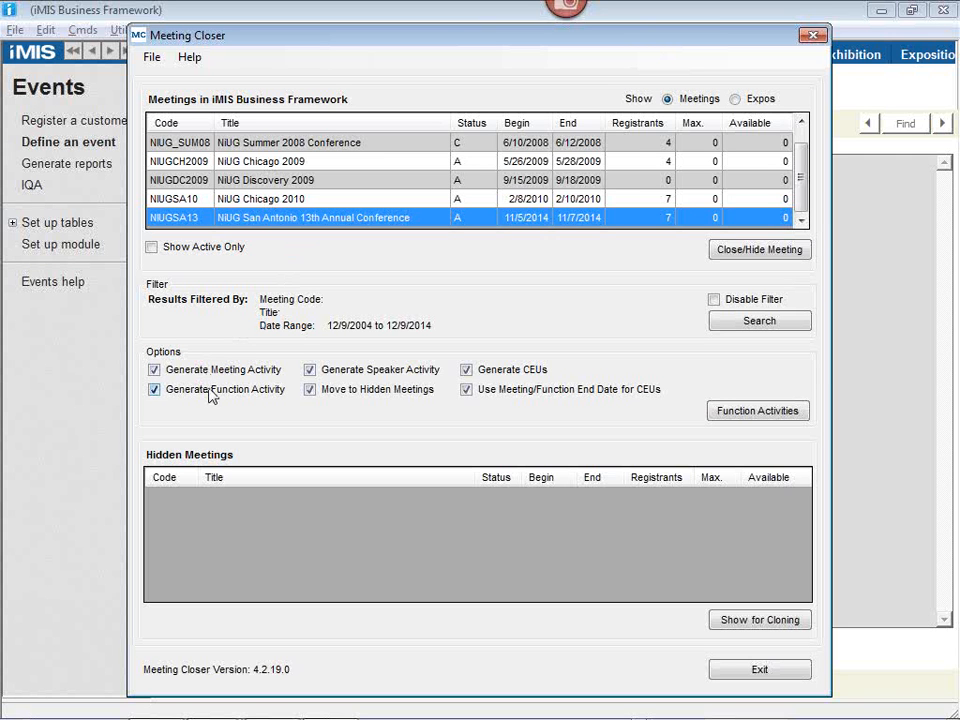
click(311, 390)
- Limit the function activities of NIUGSA13 to functions with the "Create Detail Activity" option selected in iMIS
click(782, 412)
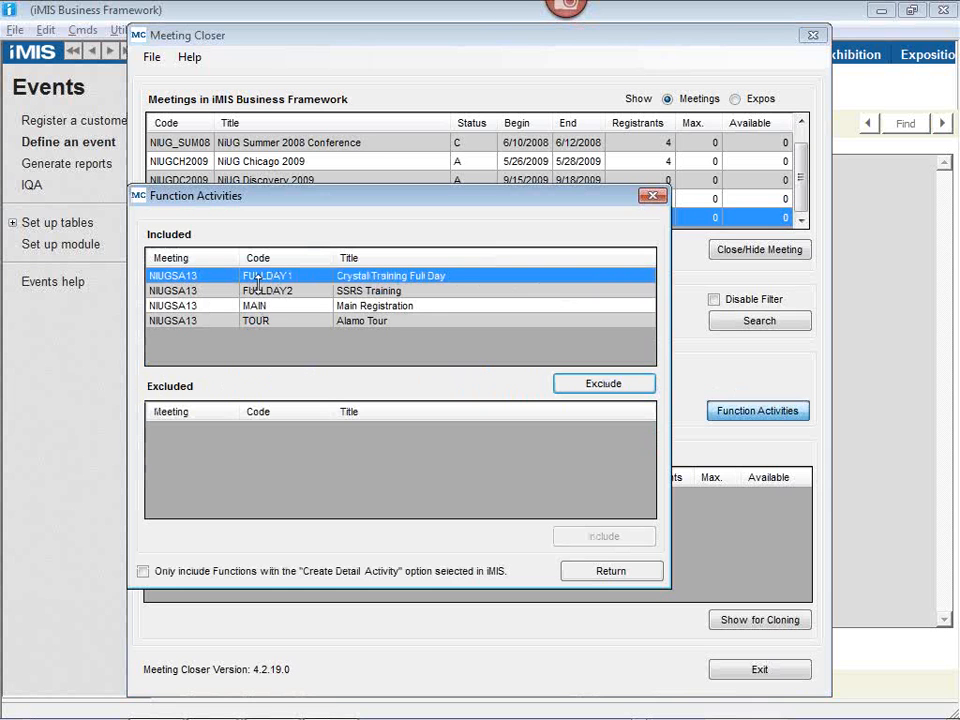
click(142, 573)
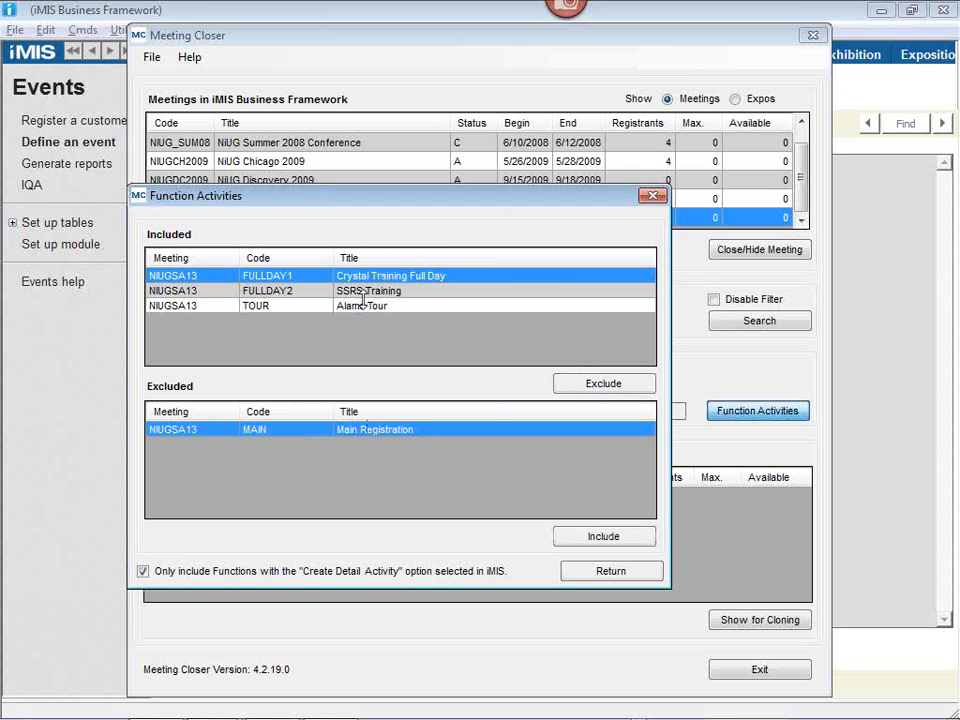
click(611, 571)
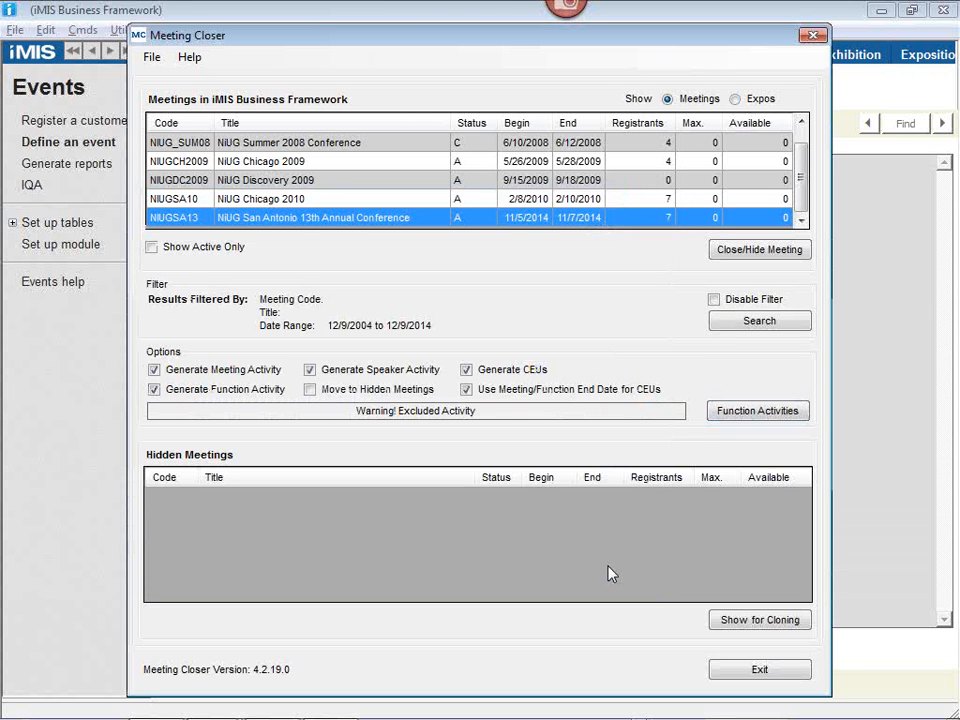
- Close the NIUGSA13 meeting, and switch to iMIS to check the status in its event record
click(775, 257)
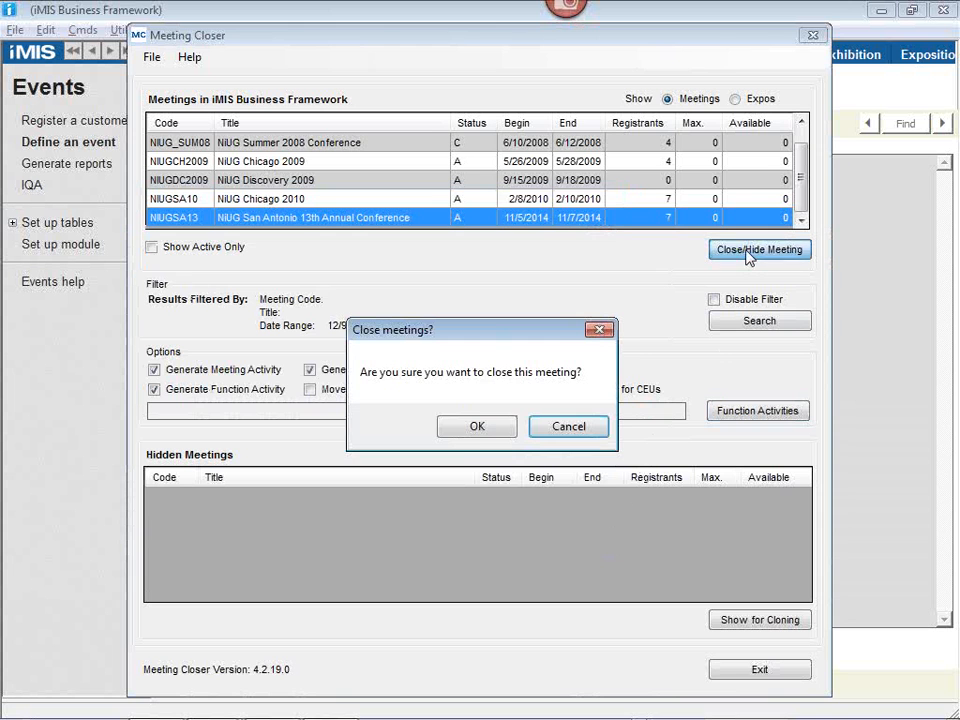
click(470, 424)
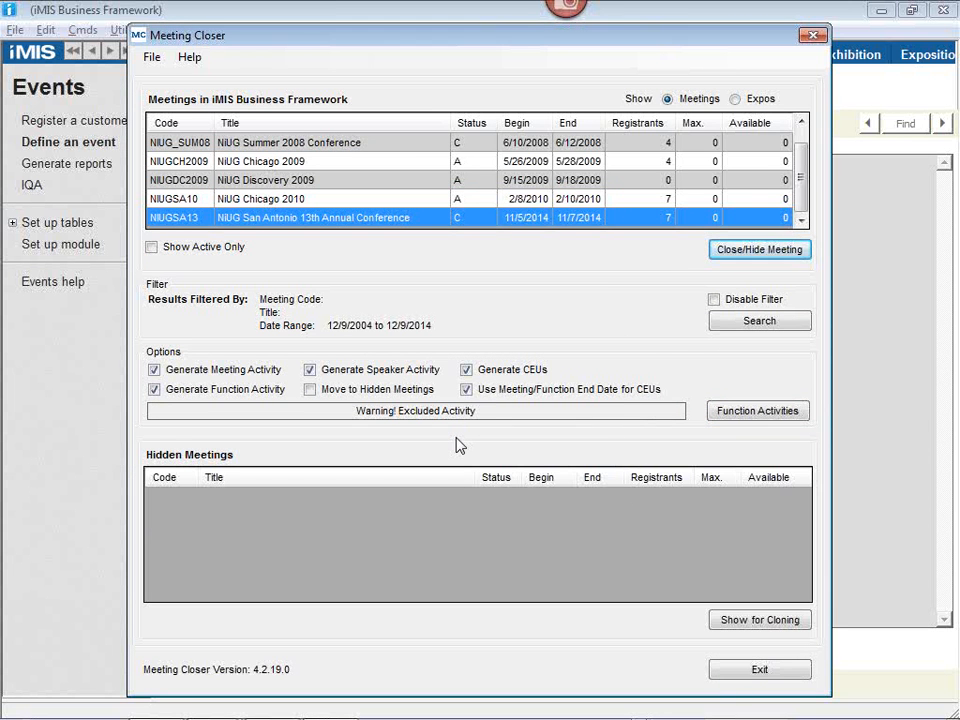
key(alt+Tab)
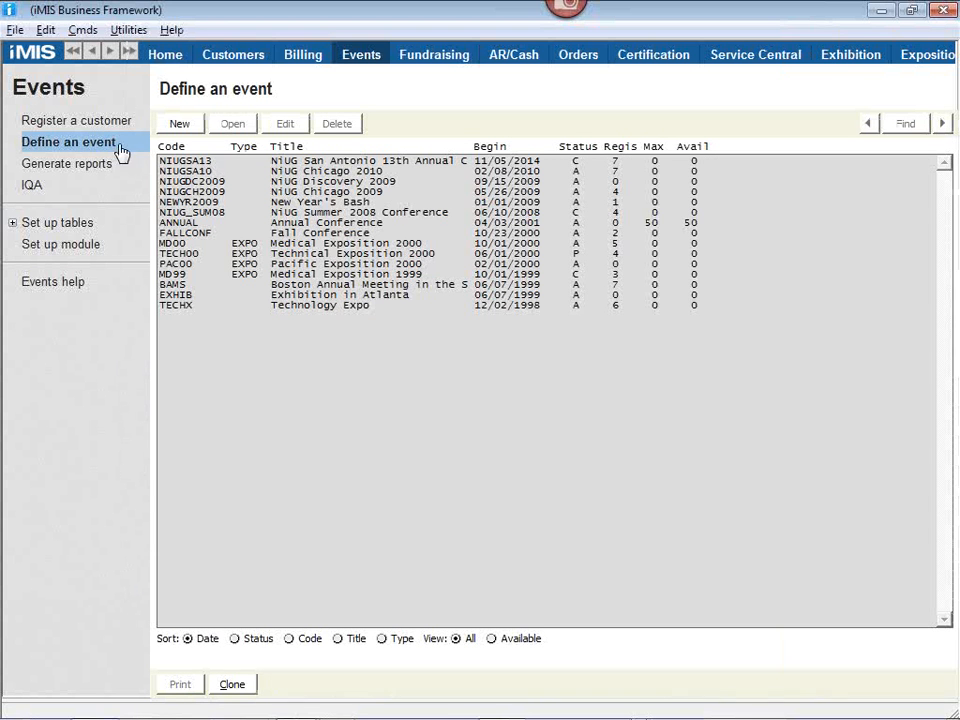
double_click(463, 168)
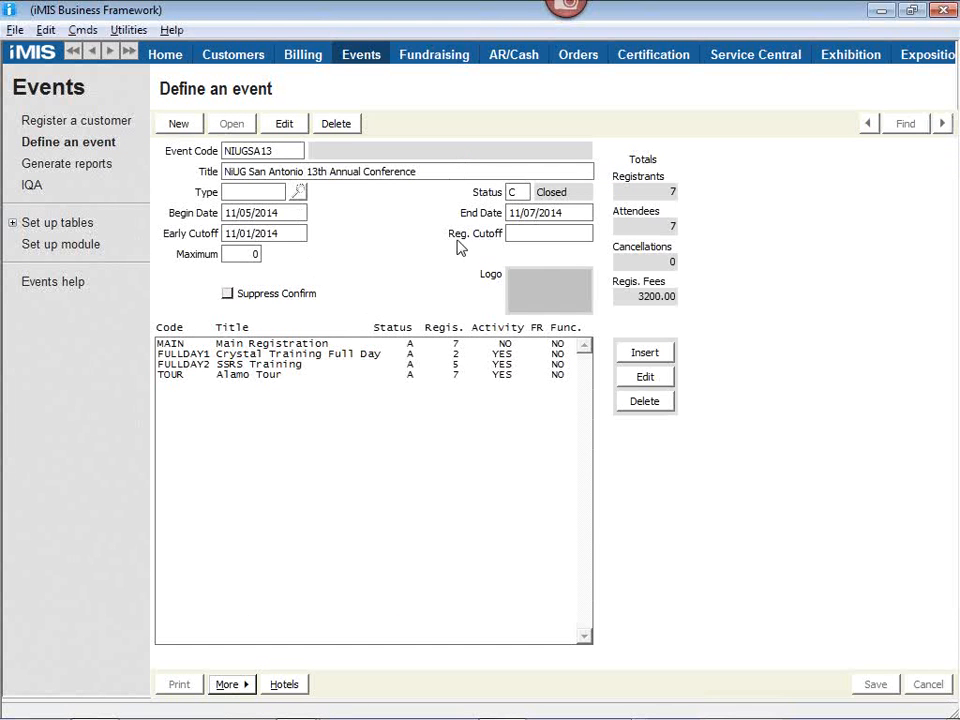
- Search the customers by name for the registrant credited with attending SSRS Training, using the start of the last name
click(232, 58)
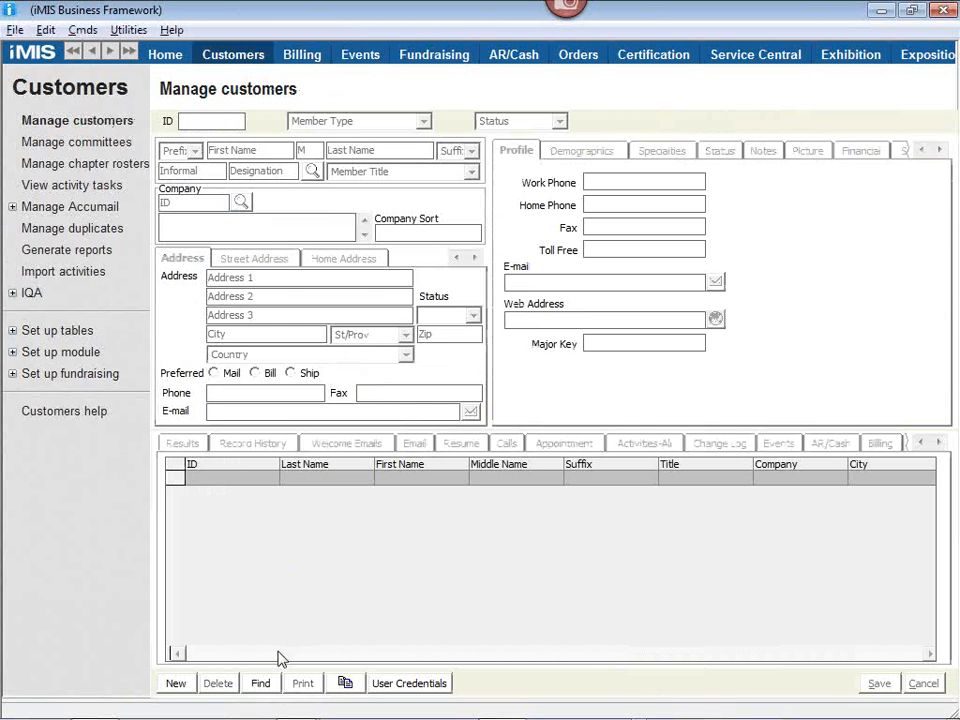
click(261, 685)
key(n)
key(Tab)
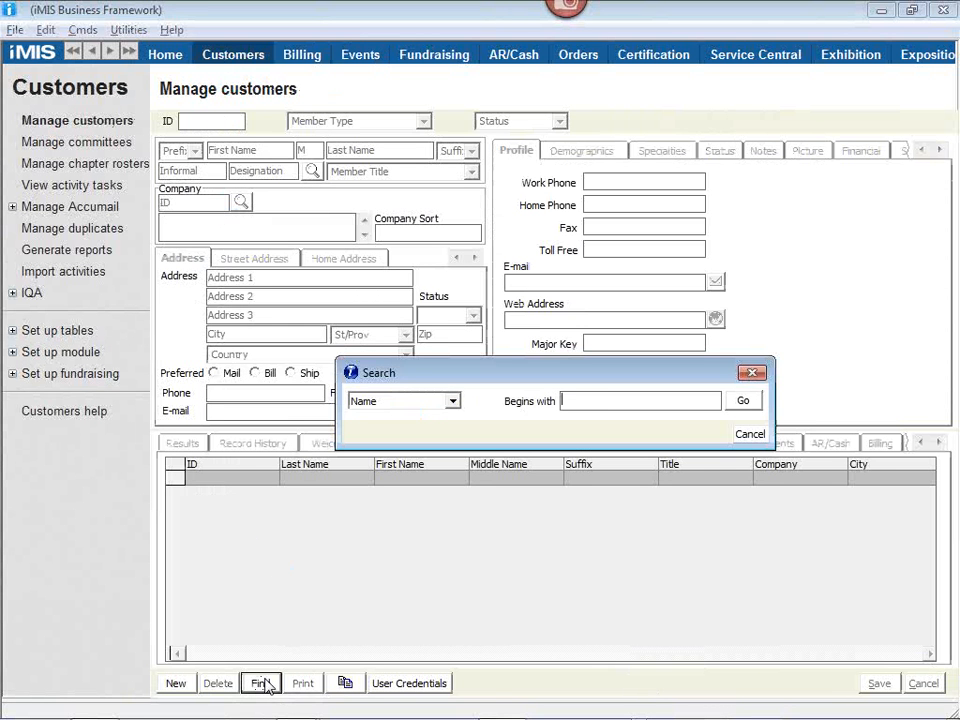
text(farmer)
key(Return)
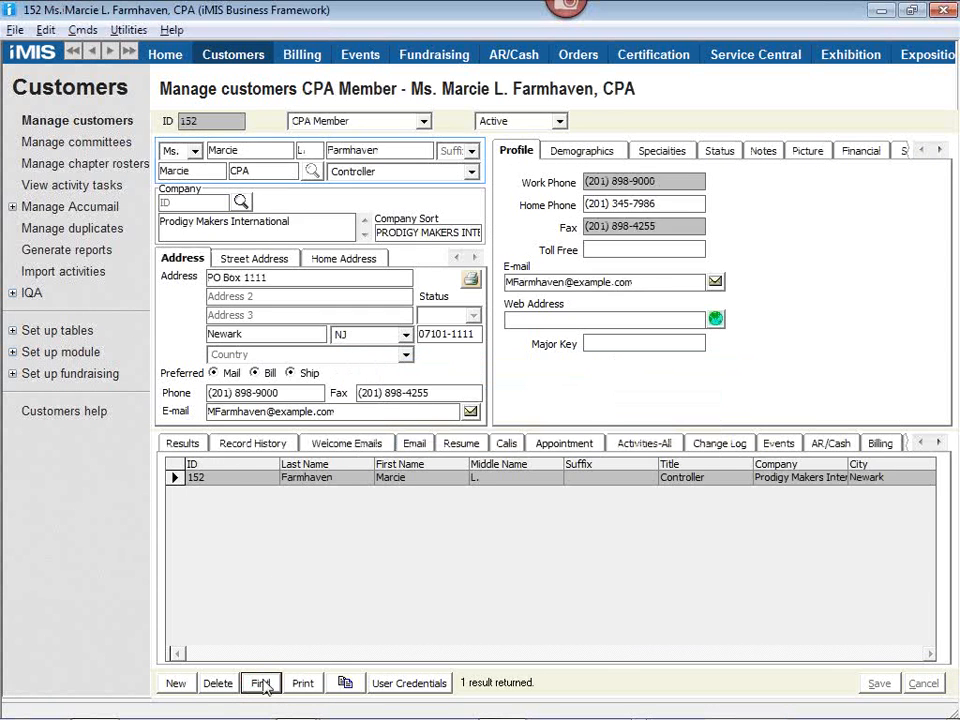
- Show all of the customer's activities and examine the NIUGSA13 function and CEU entries
click(662, 444)
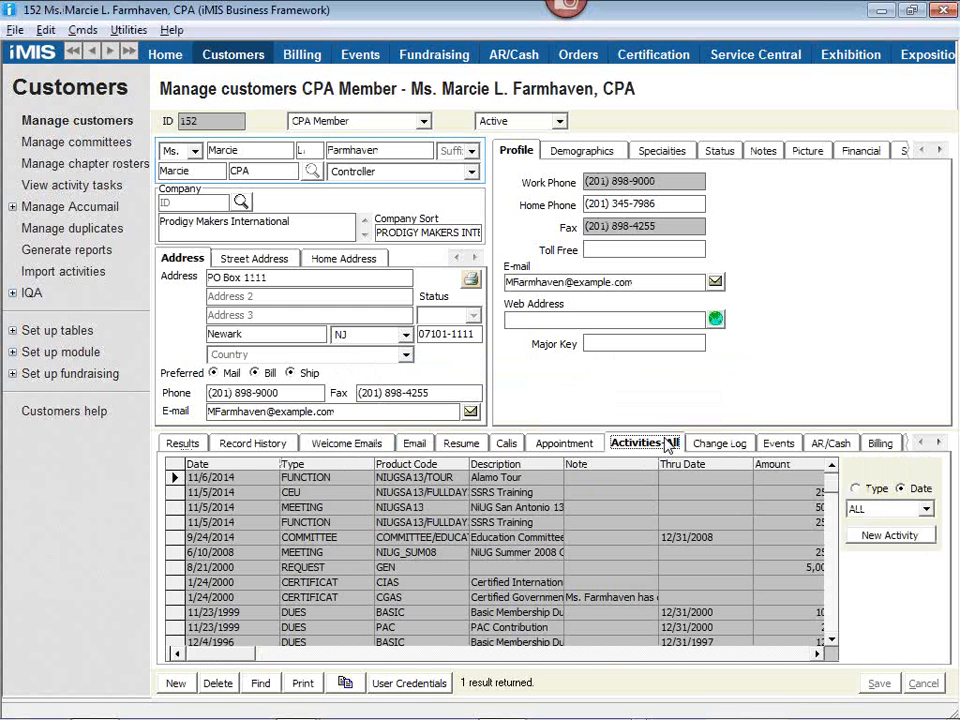
click(416, 478)
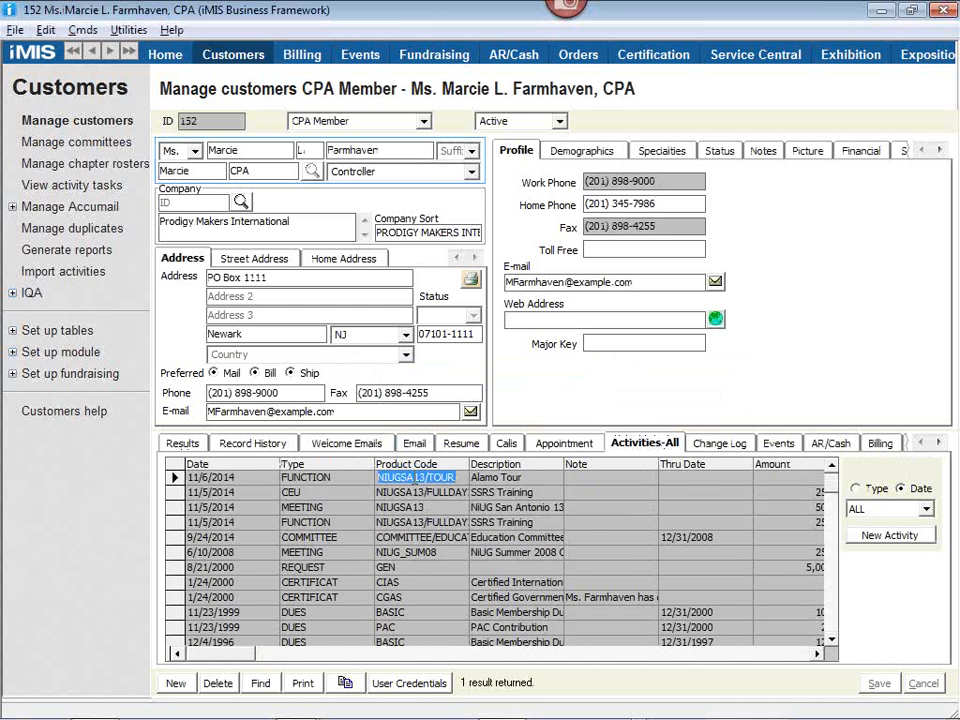
key(Down)
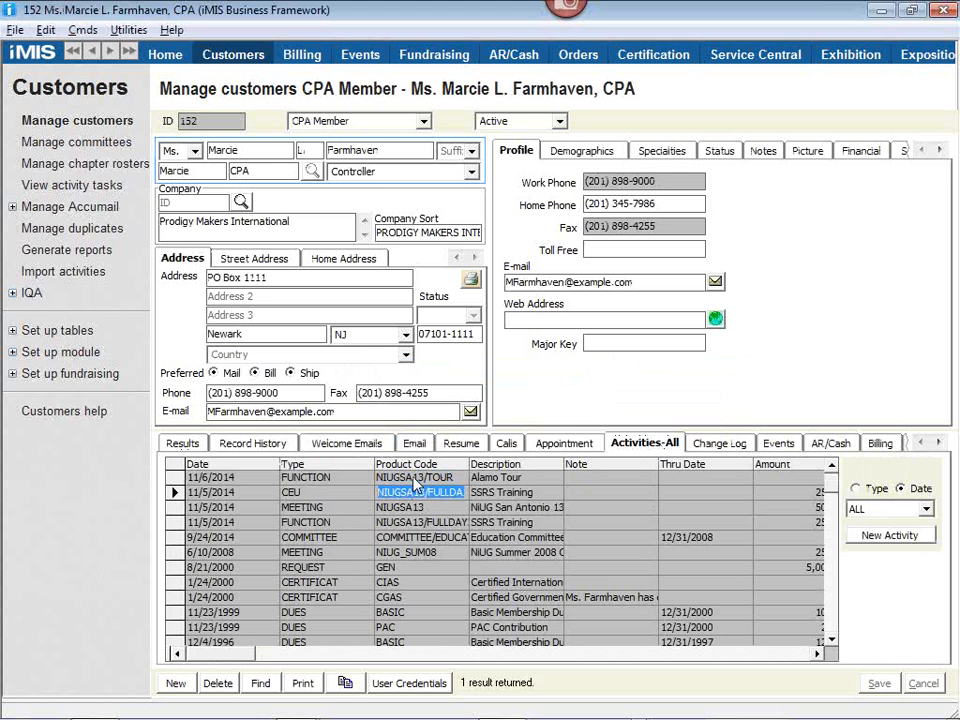
- Examine the customer's NIUGSA13 meeting and SSRS Training function activities, and switch to the PowerPoint slide show
key(Down)
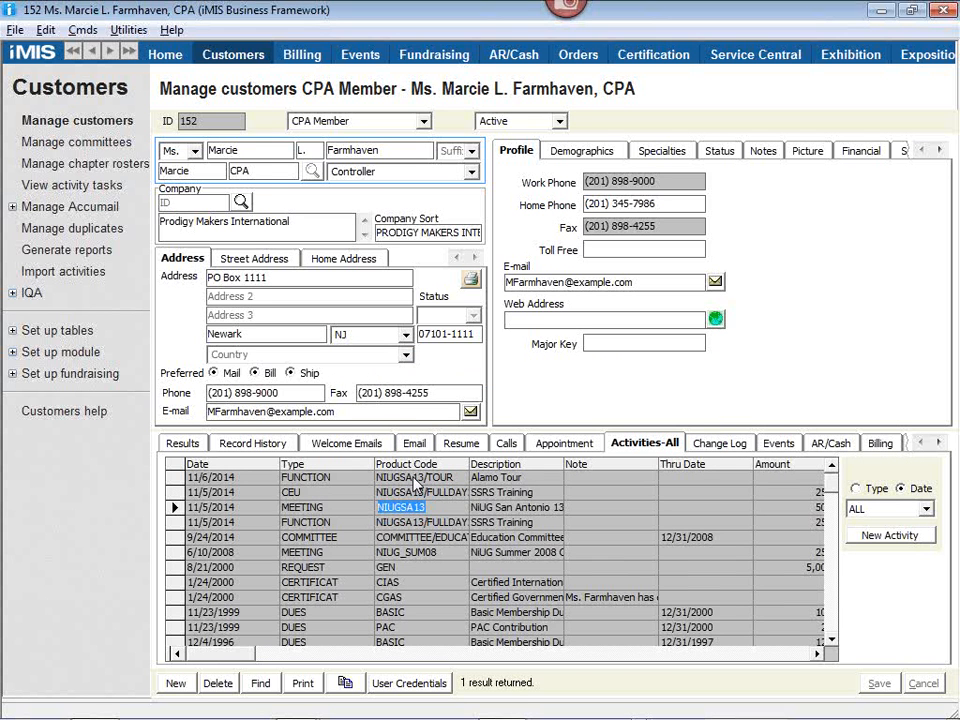
key(Down)
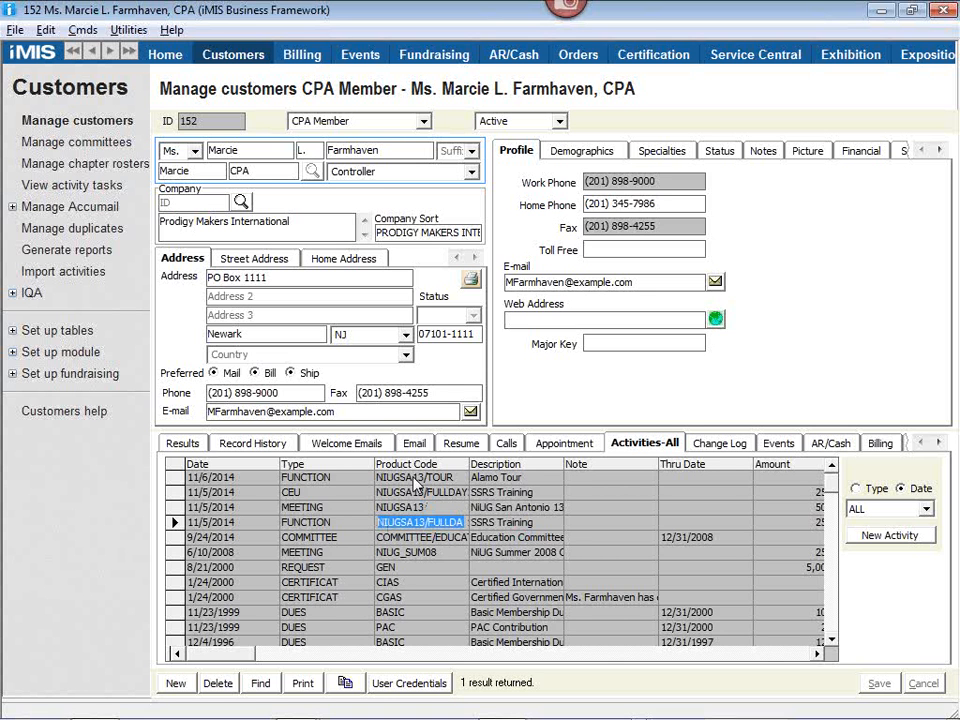
key(alt+Tab)
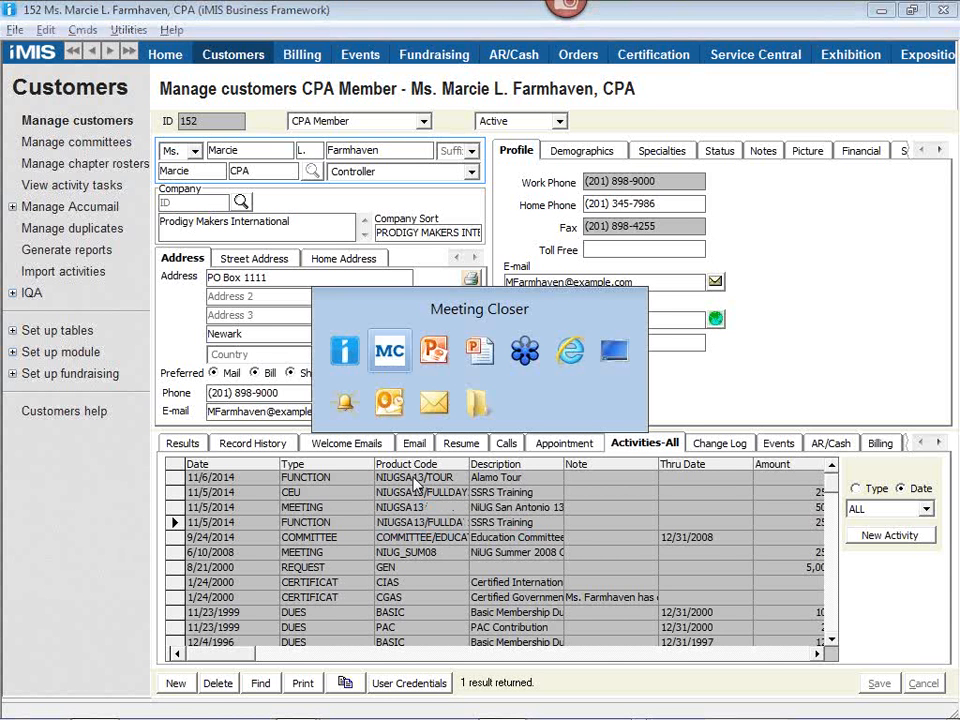
key(alt+Tab)
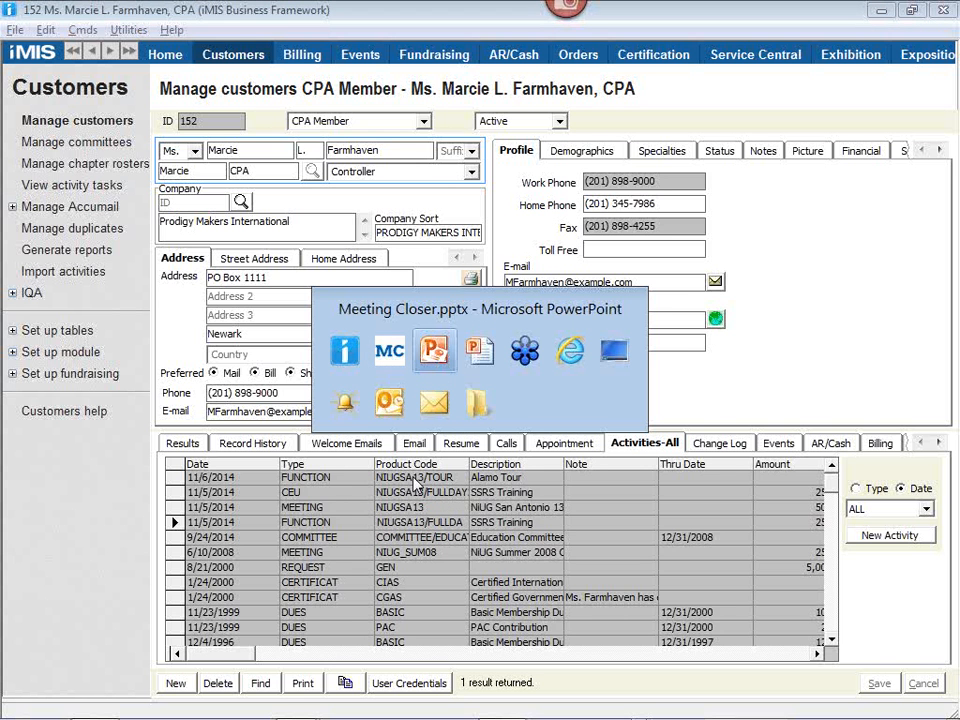
key(alt+Tab)
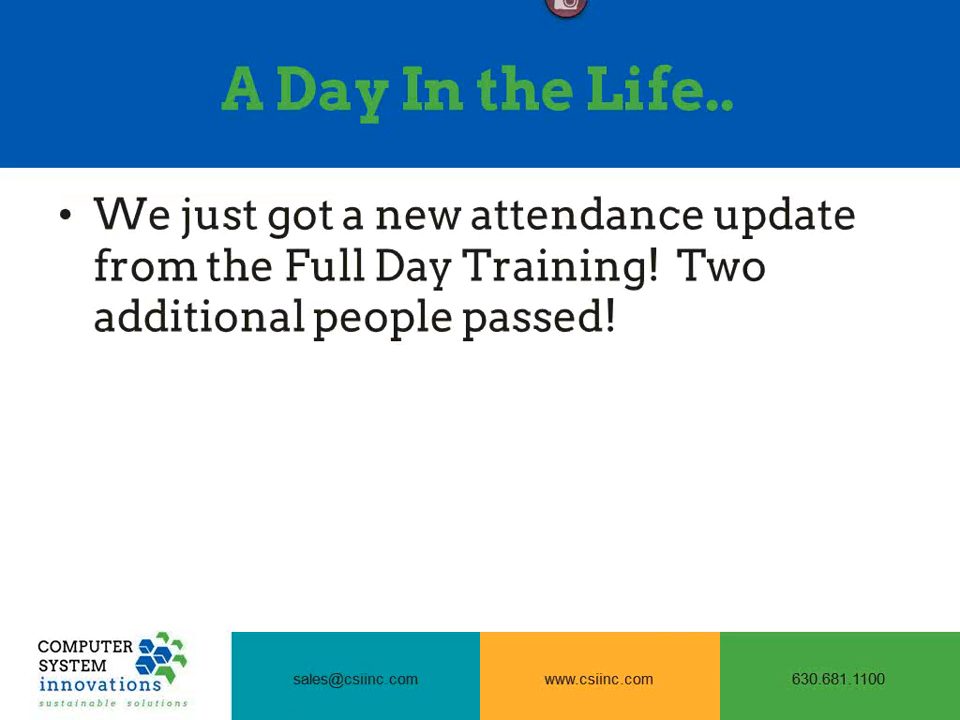
key(Right)
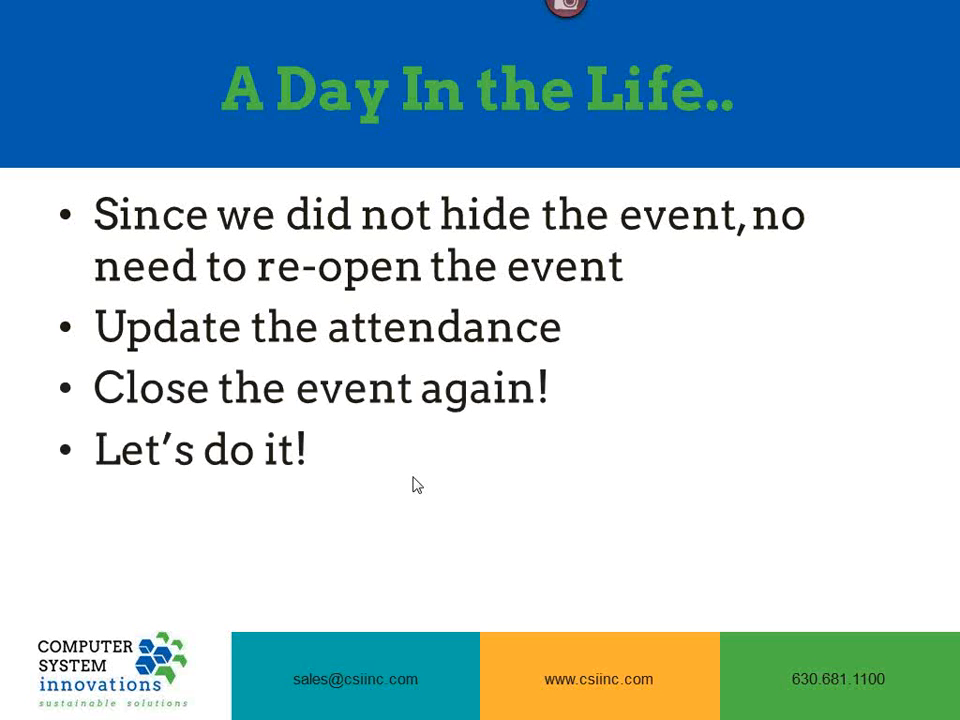
- Switch to iMIS and open the CEU attendance list of the SSRS Training function (FULLDAY2) in the NIUGSA13 event
key(alt+Tab)
key(alt+Tab)
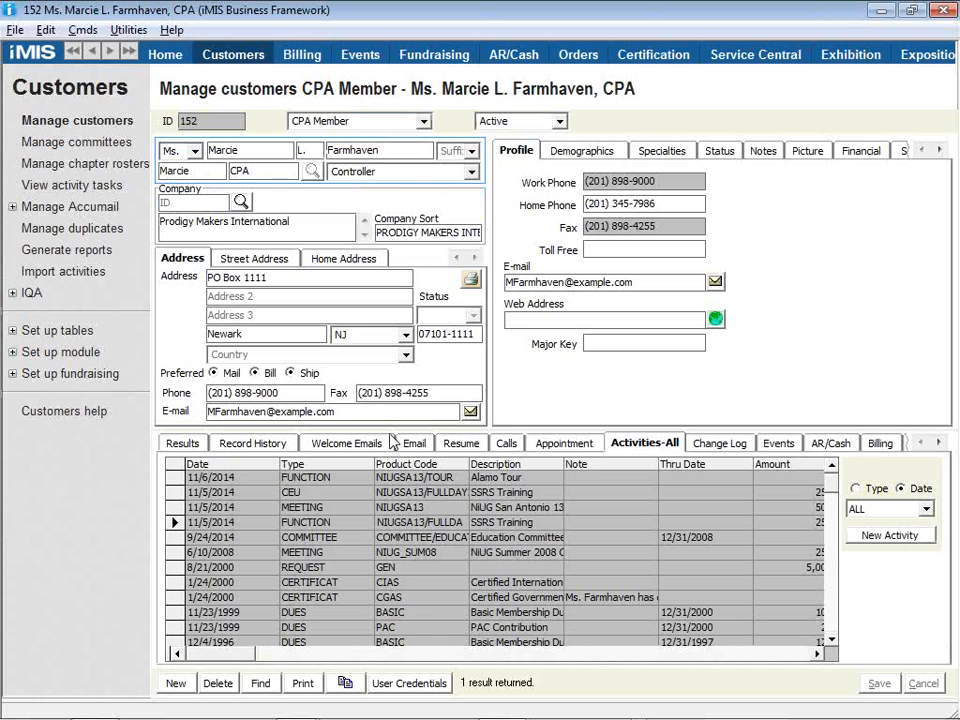
click(360, 54)
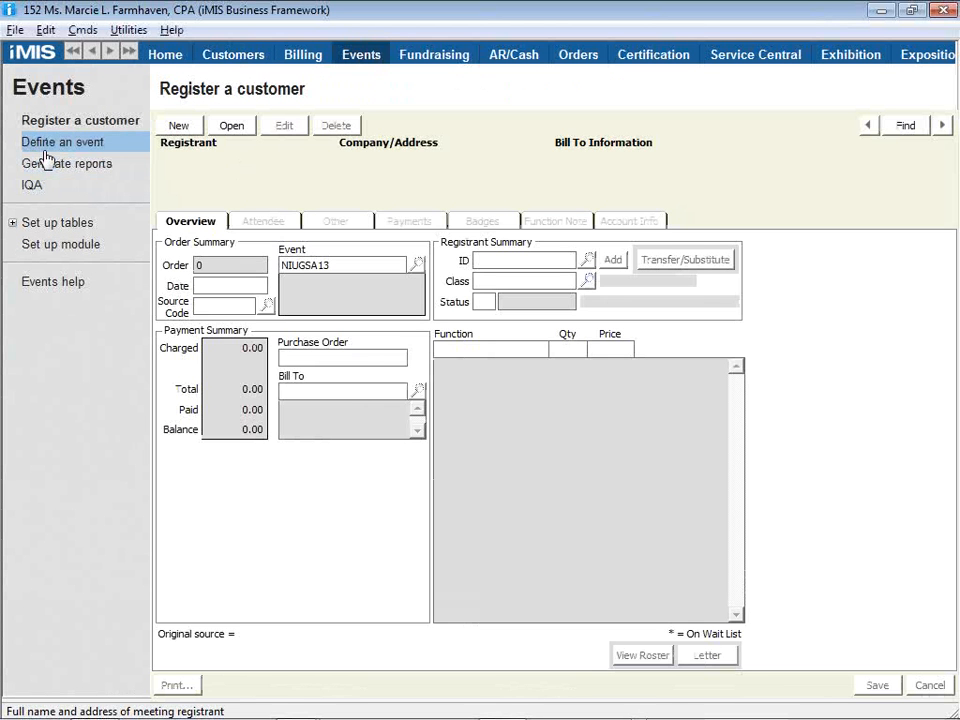
click(41, 143)
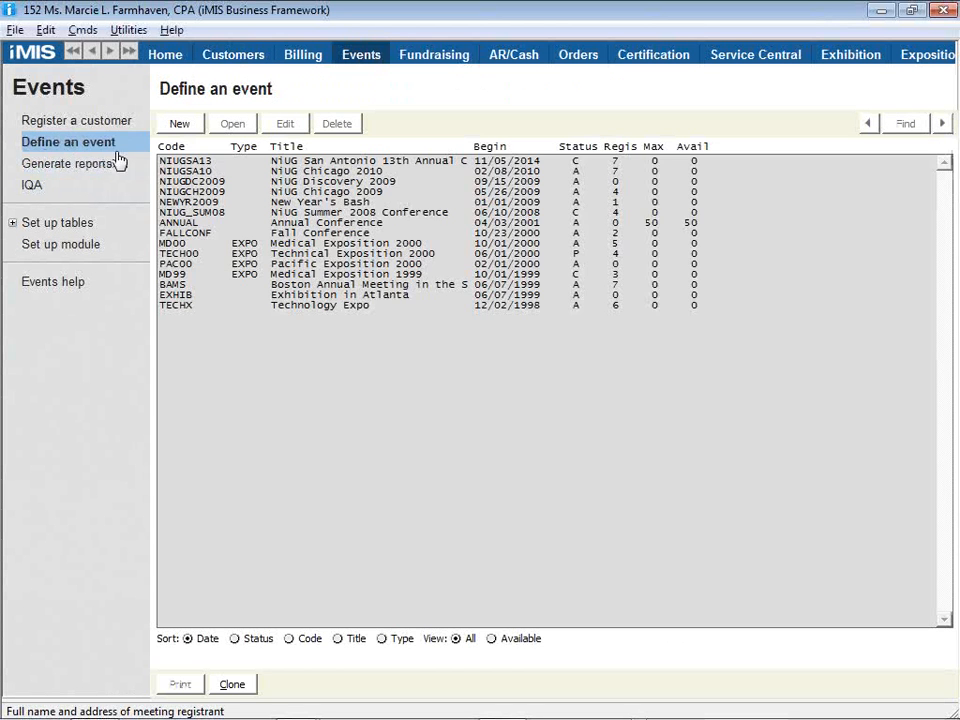
double_click(180, 166)
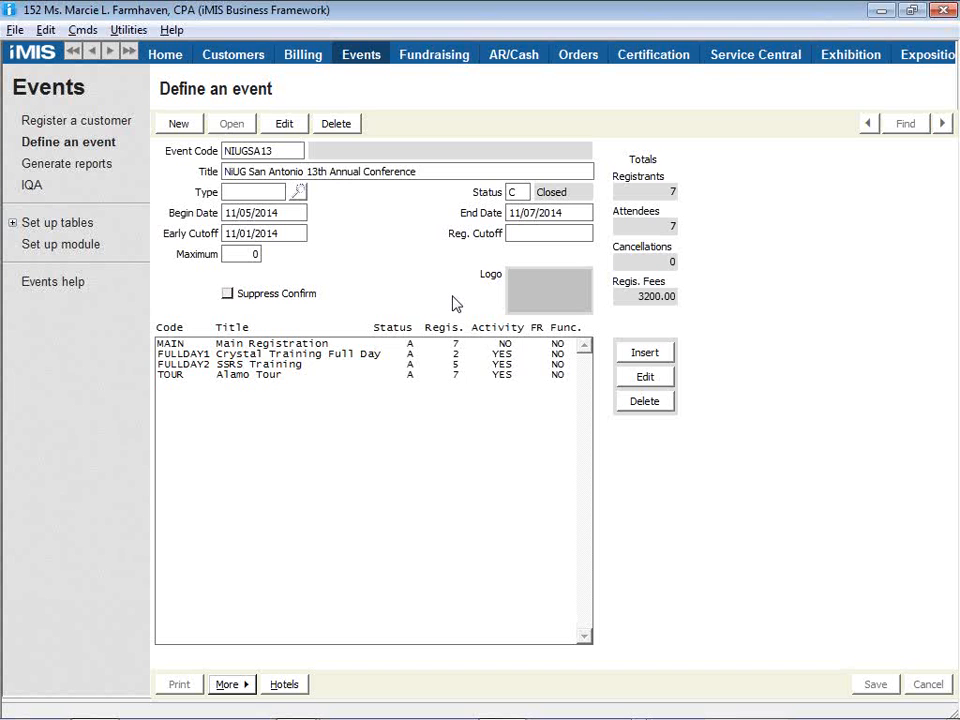
double_click(292, 366)
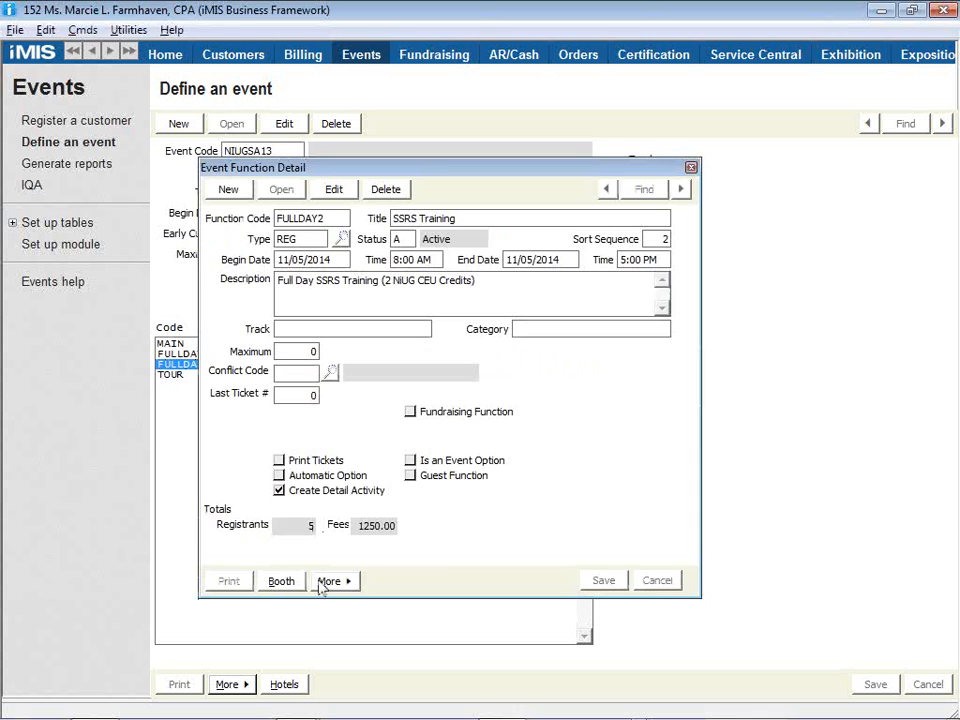
click(322, 585)
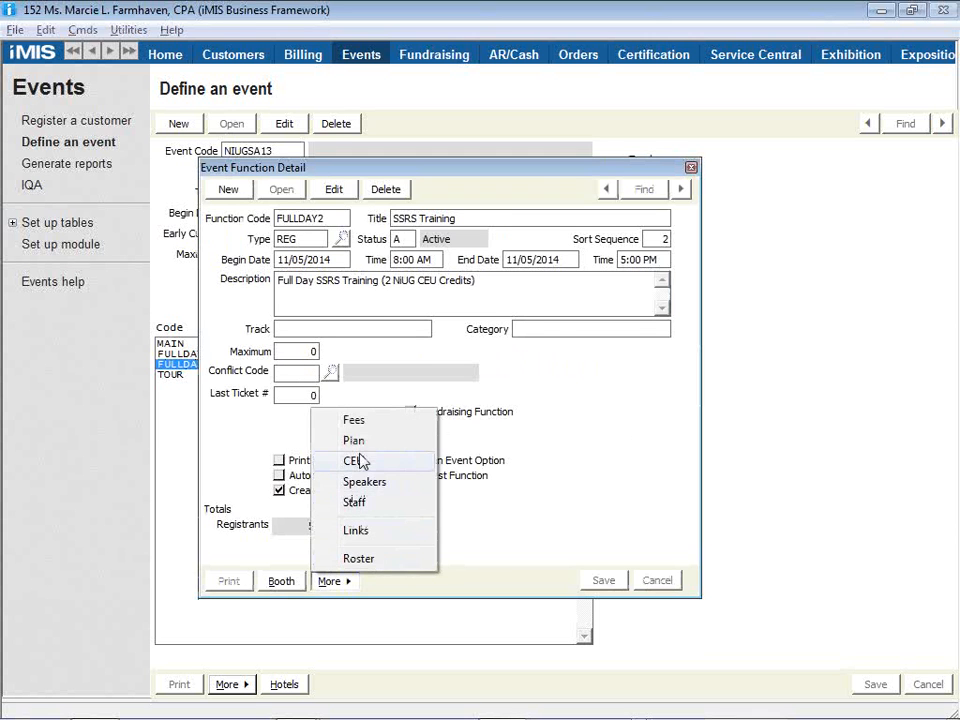
click(362, 461)
click(352, 311)
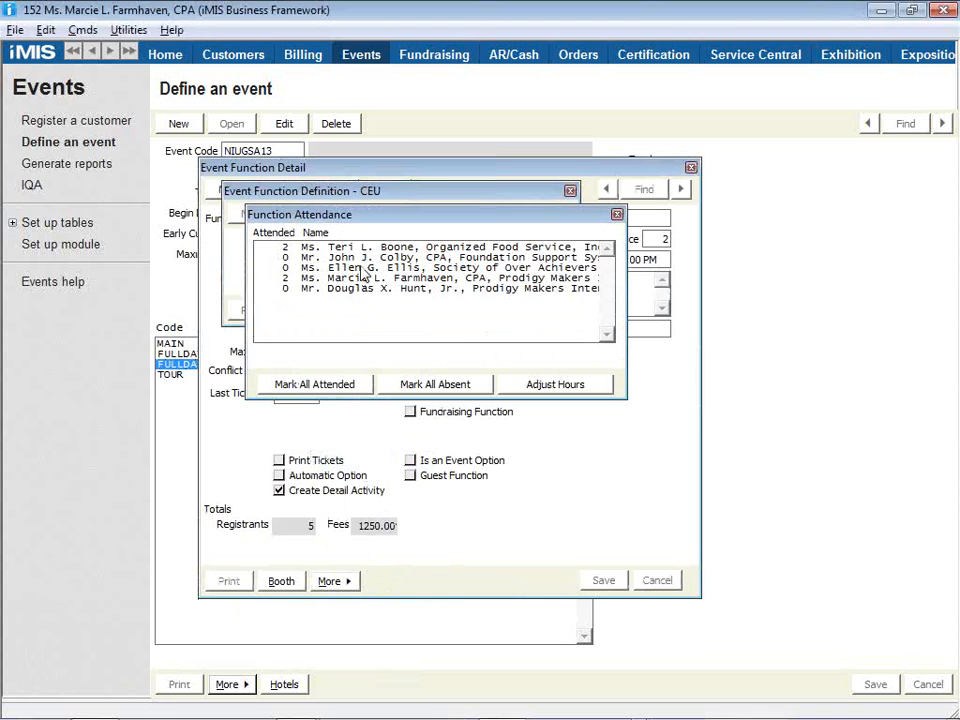
- Mark the second and third registrants as attended, close the function's windows and return to the list of events
click(364, 268)
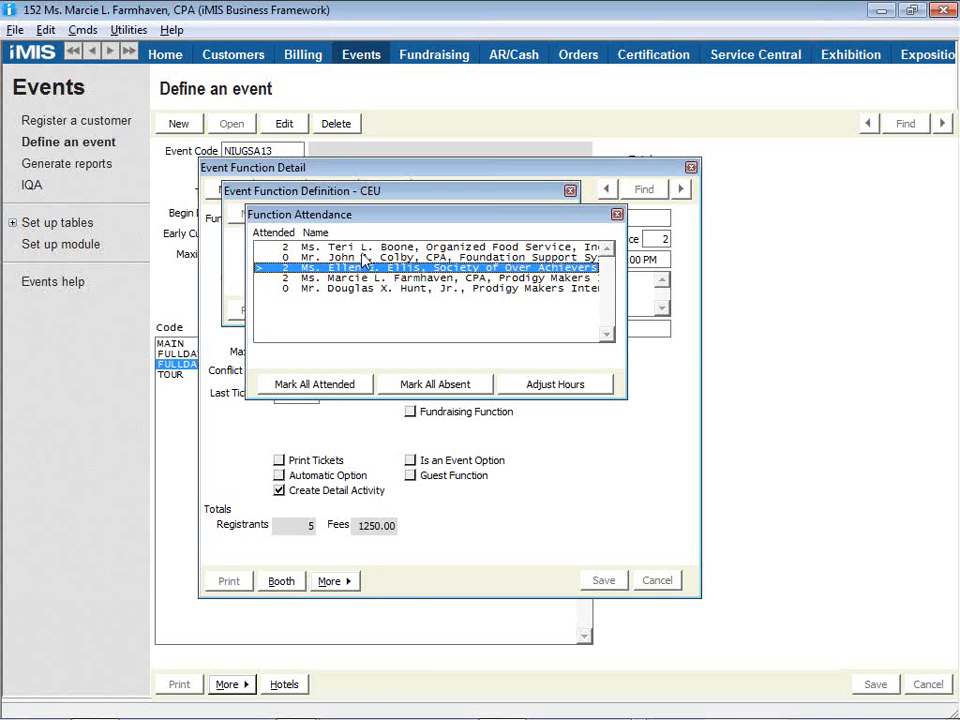
click(362, 258)
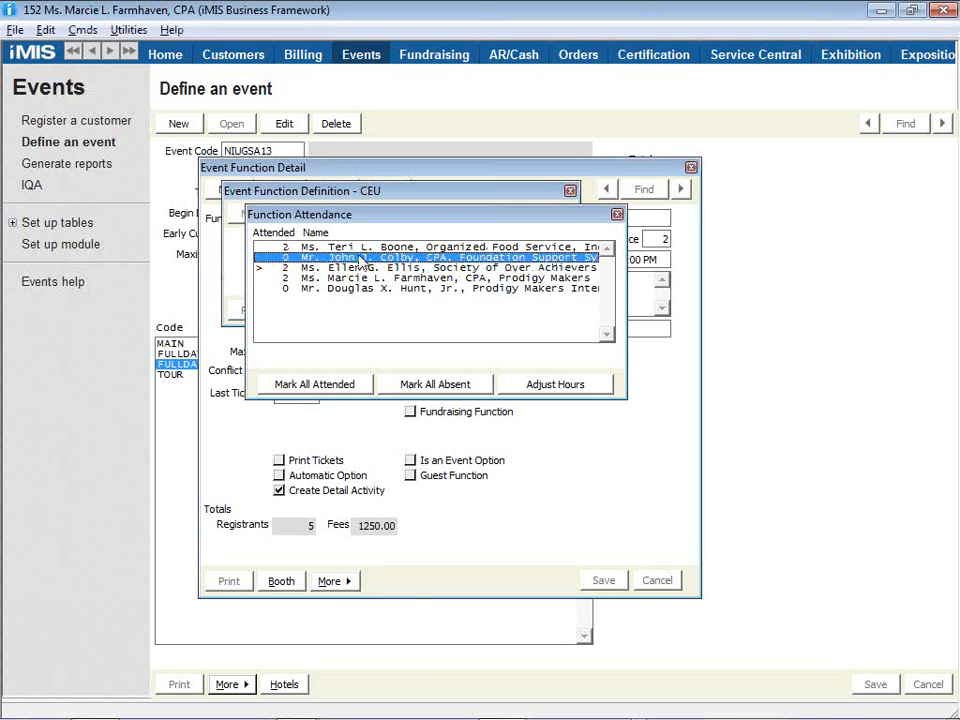
double_click(362, 258)
click(619, 216)
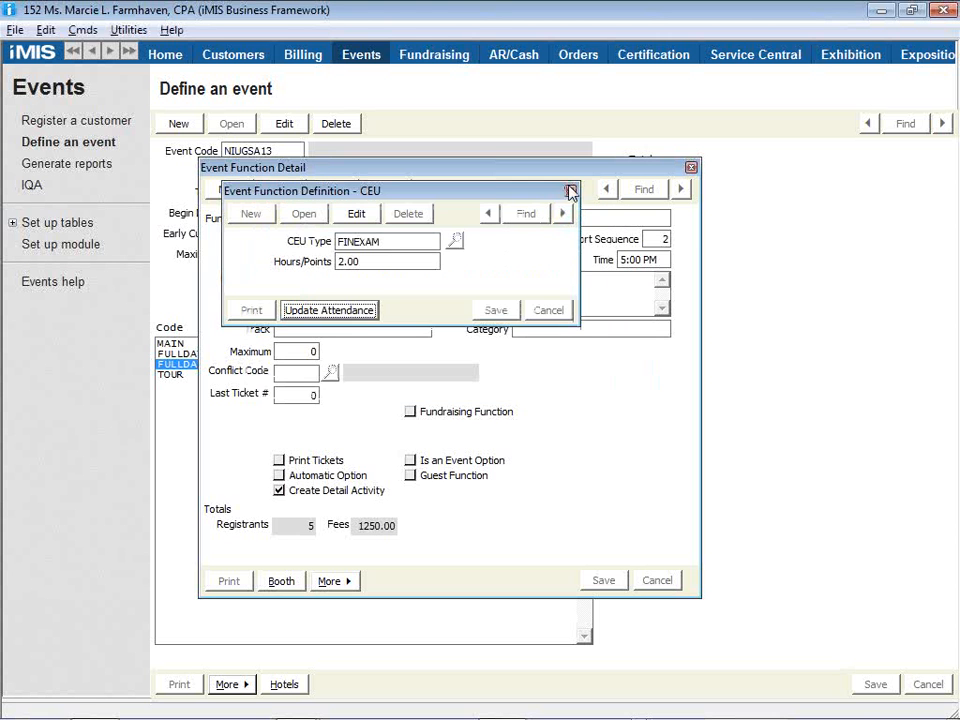
click(570, 190)
click(690, 170)
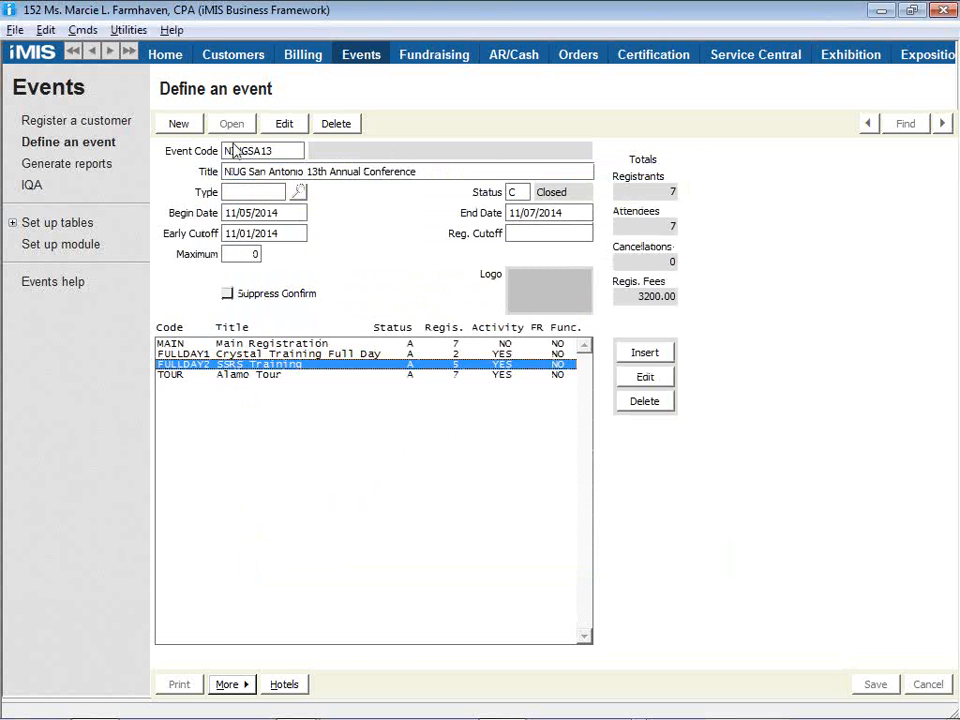
click(100, 142)
- Switch to Meeting Closer and enable the "Move to Hidden Meetings" option for NIUGSA13
key(alt+Tab)
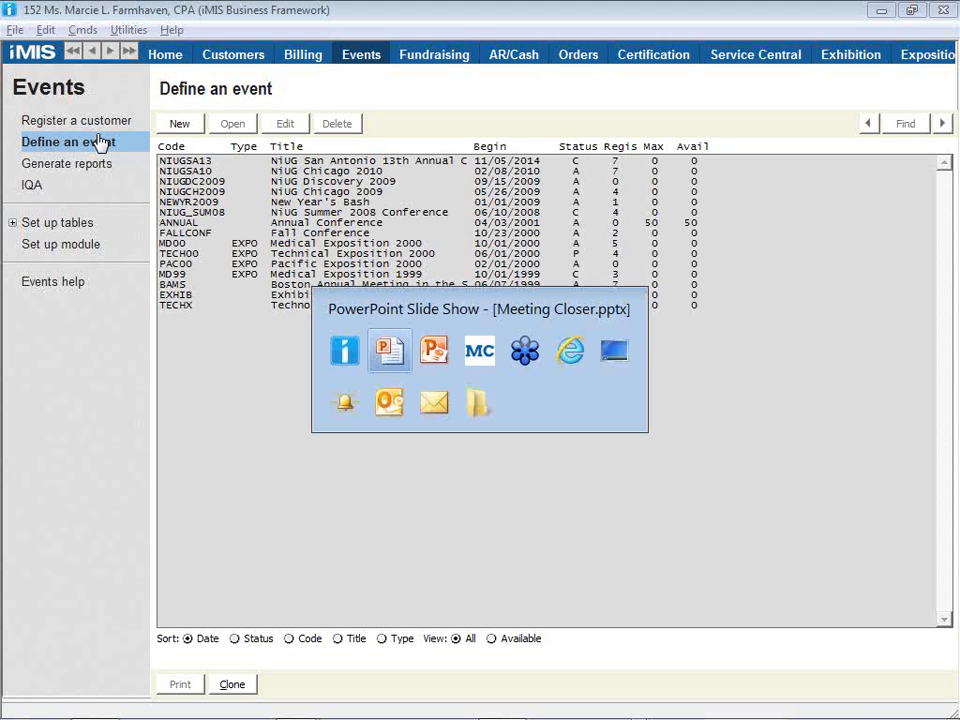
key(alt+Tab)
key(alt+Tab)
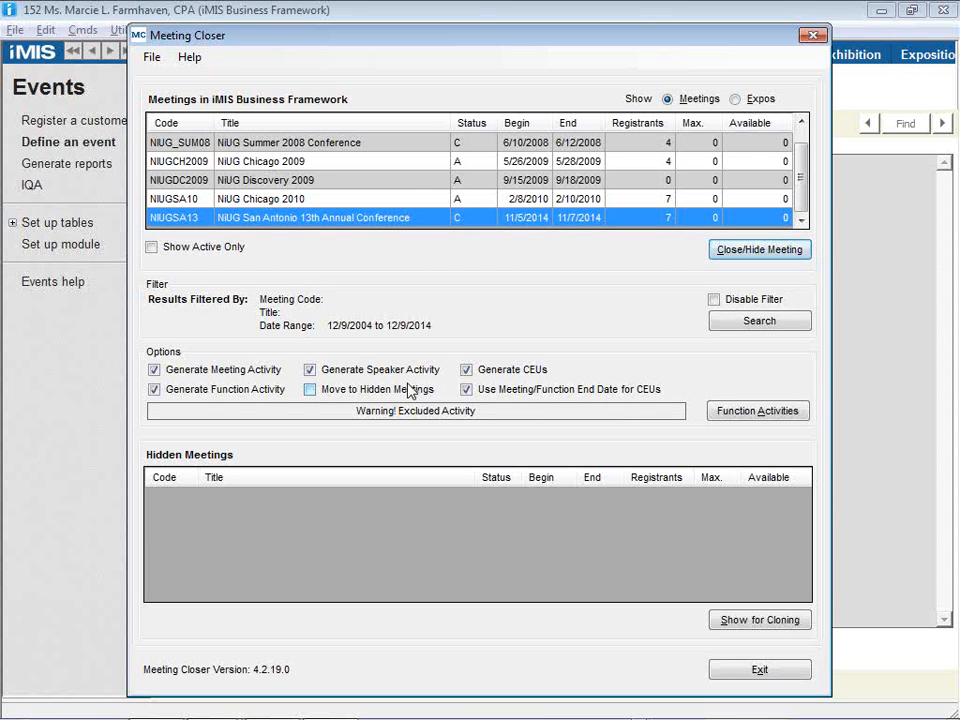
click(311, 392)
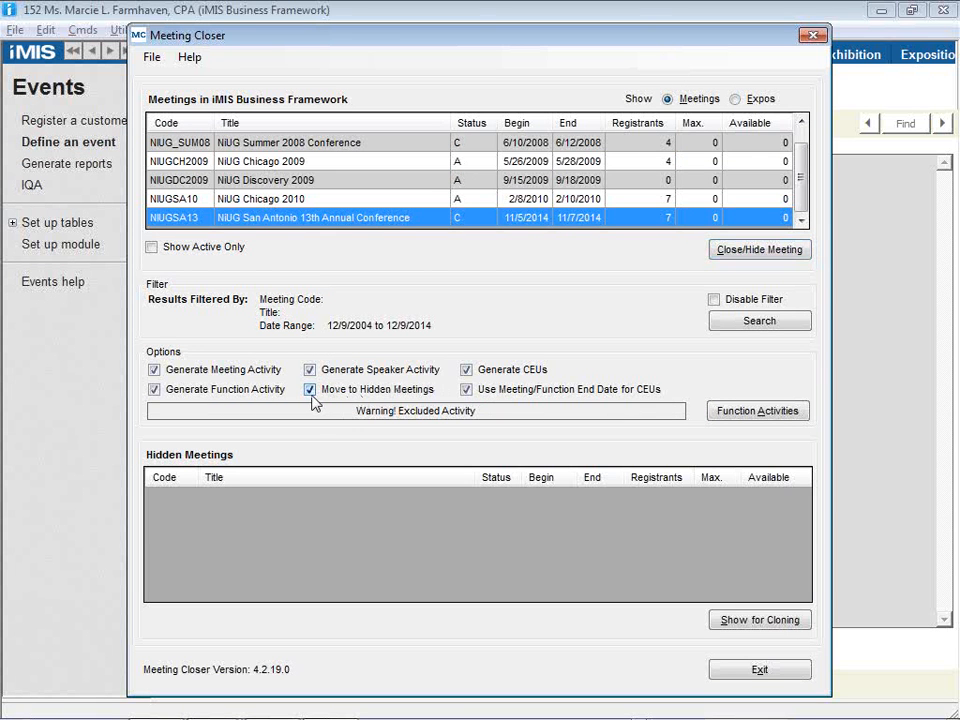
- Switch to iMIS to find NIUGSA13 in the event list, and return to Meeting Closer
key(alt+Tab)
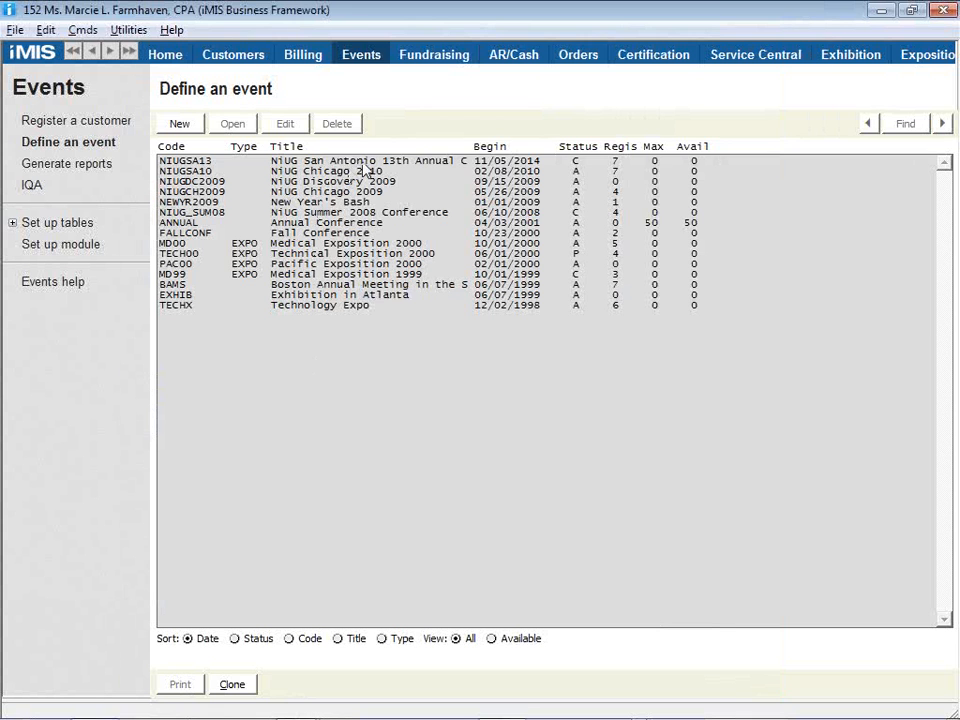
click(375, 160)
key(alt+Tab)
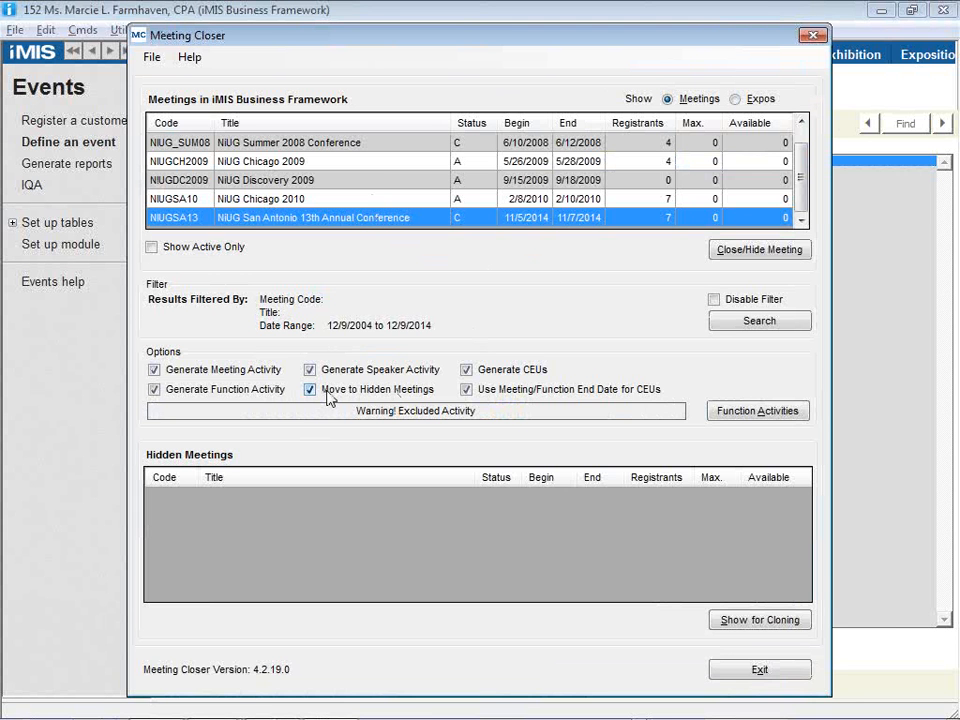
- Close and hide the NIUGSA13 meeting, and switch to iMIS to check the refreshed event list
click(772, 251)
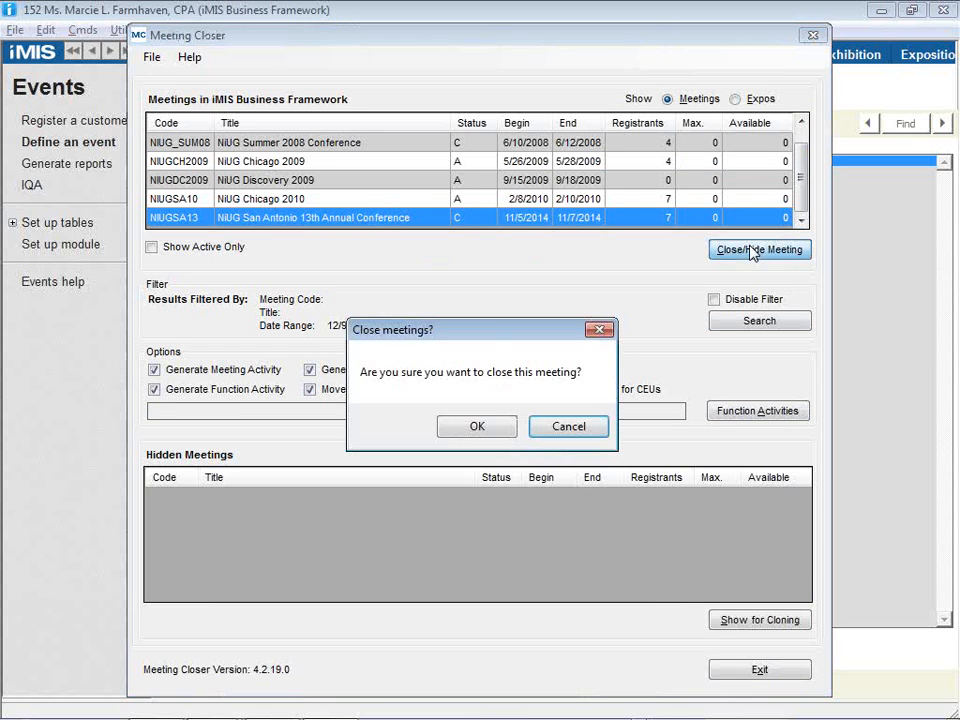
click(478, 426)
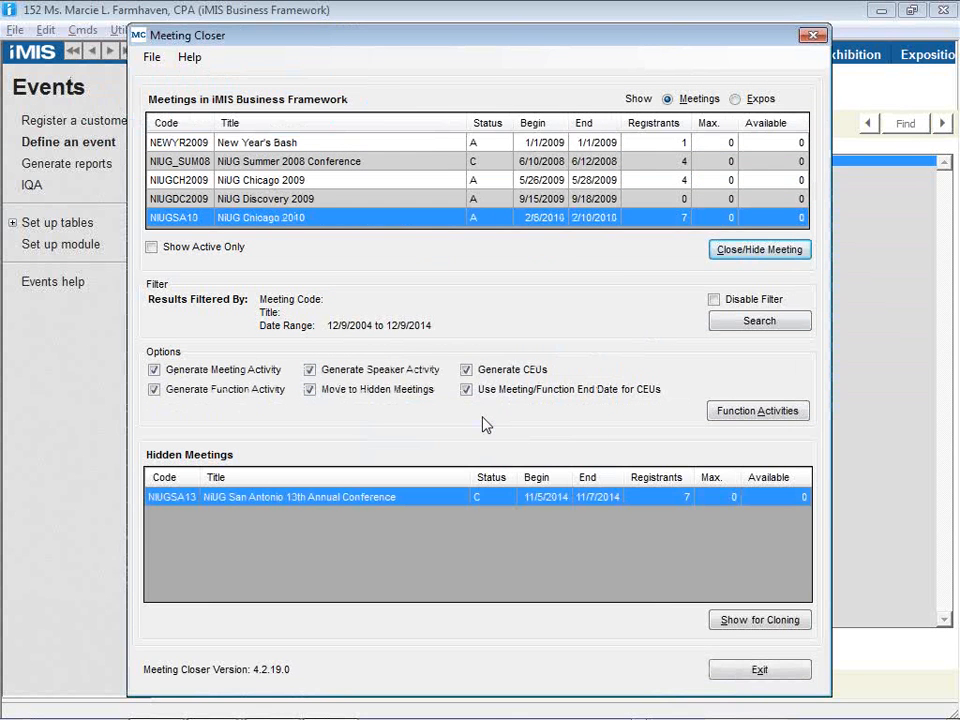
key(alt+Tab)
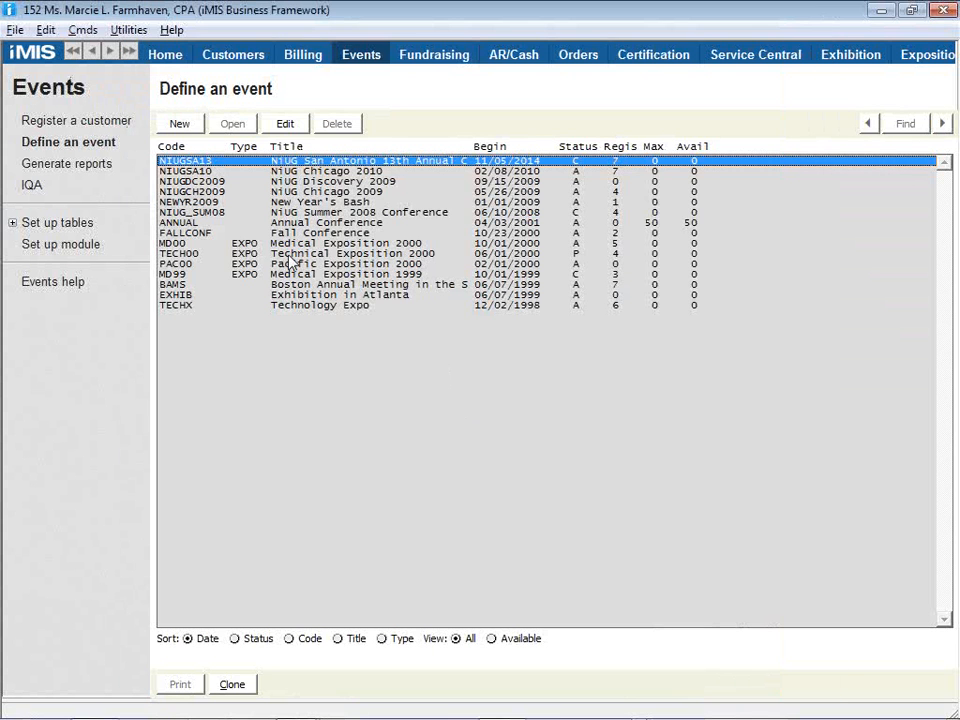
click(78, 143)
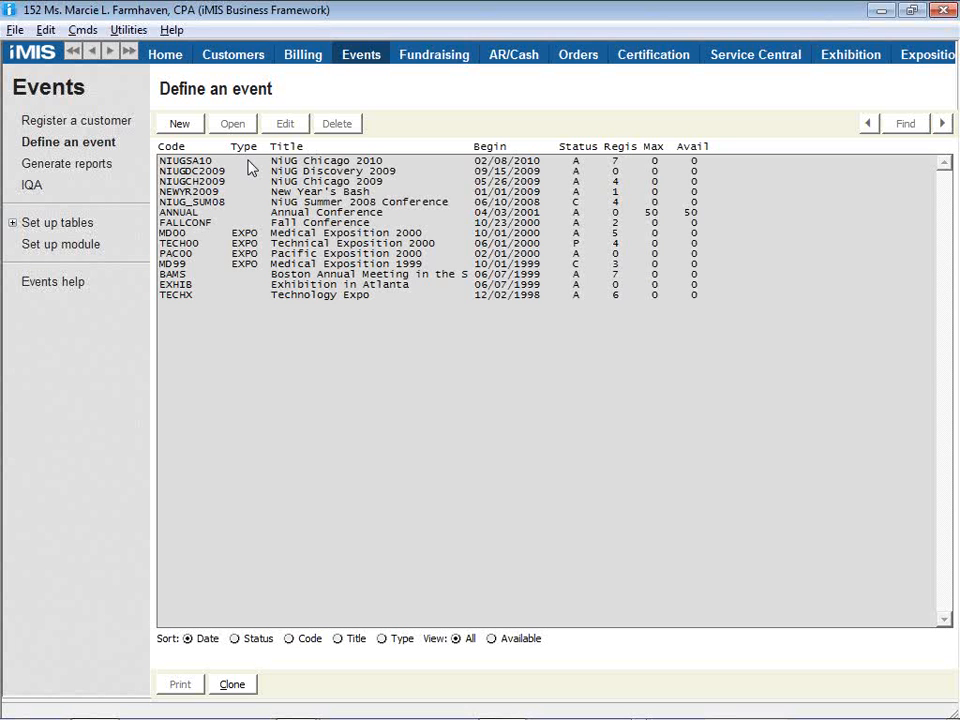
key(alt+Tab)
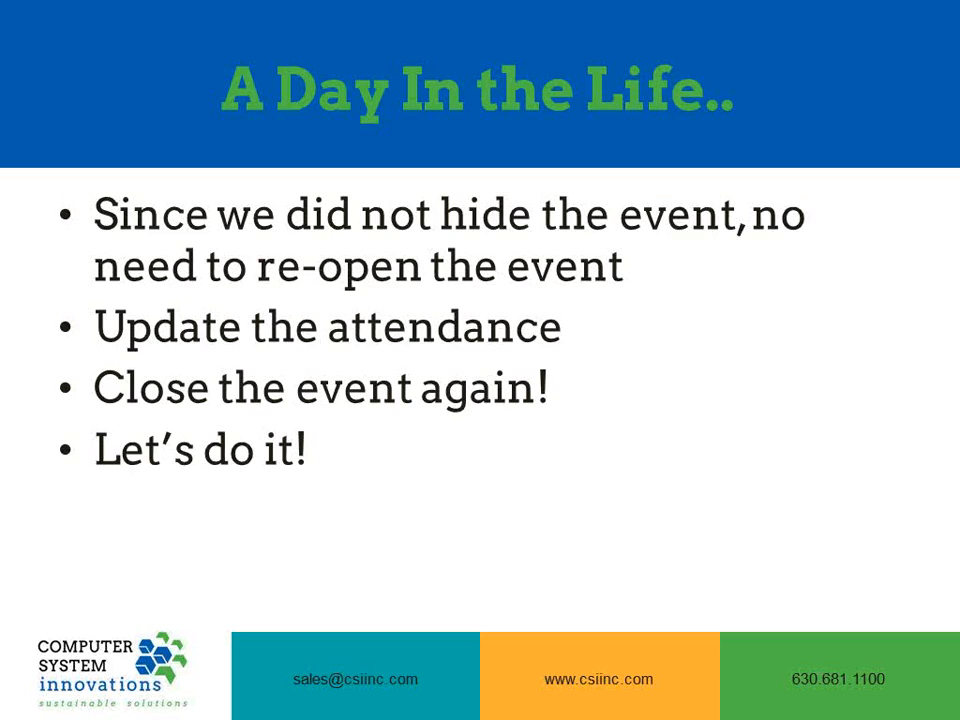
key(Right)
key(Right)
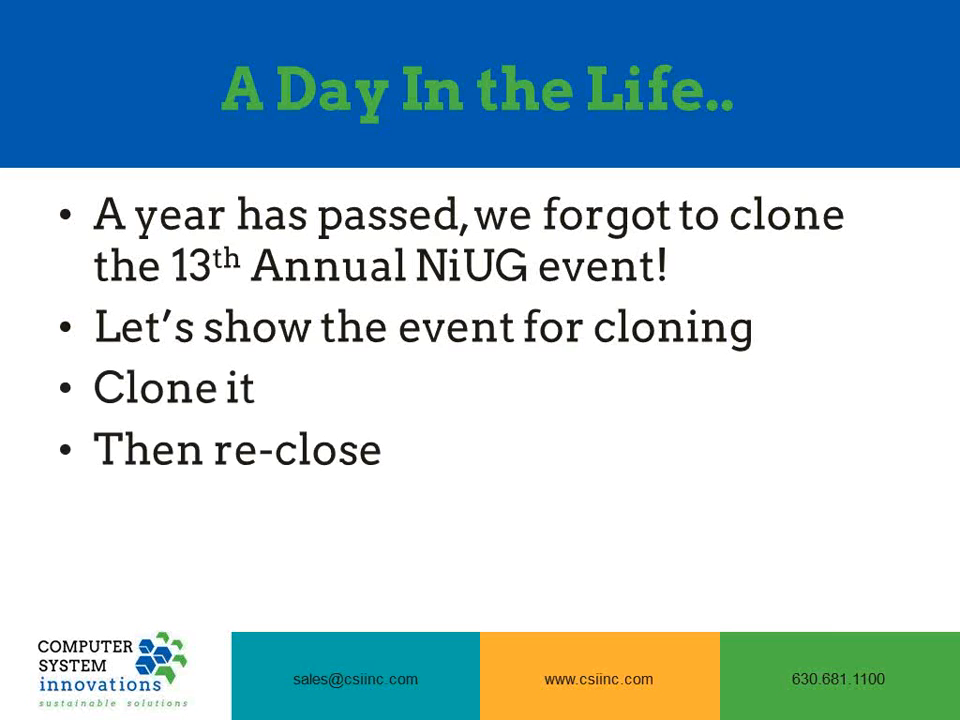
- Show the hidden NIUGSA13 meeting for cloning in Meeting Closer, and select it in the refreshed iMIS event list
key(alt+Tab)
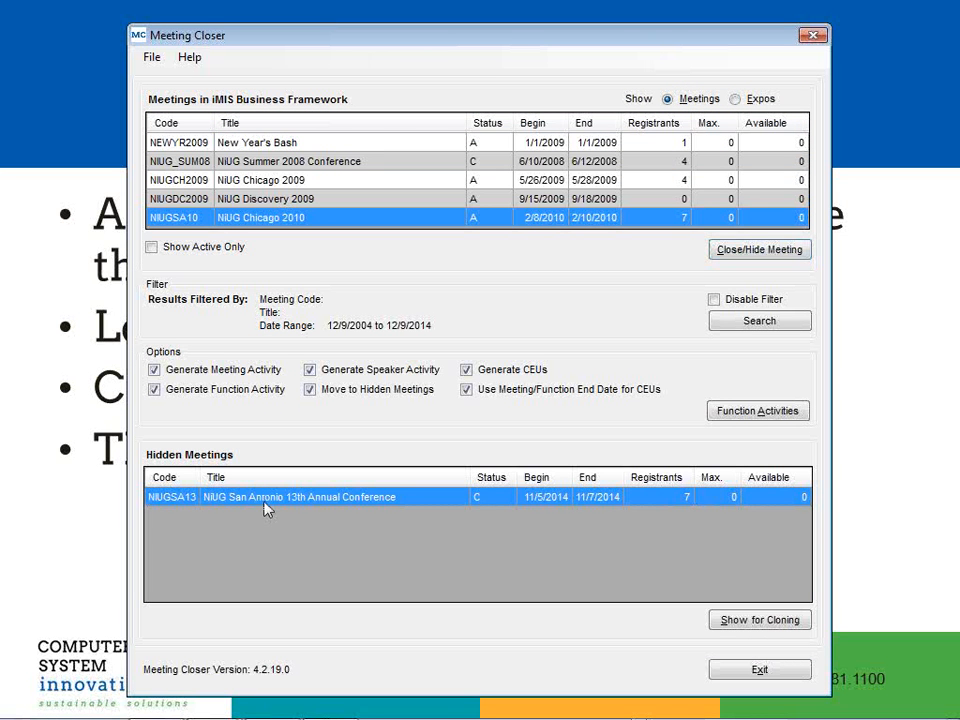
click(753, 620)
key(alt+Tab)
key(alt+Tab)
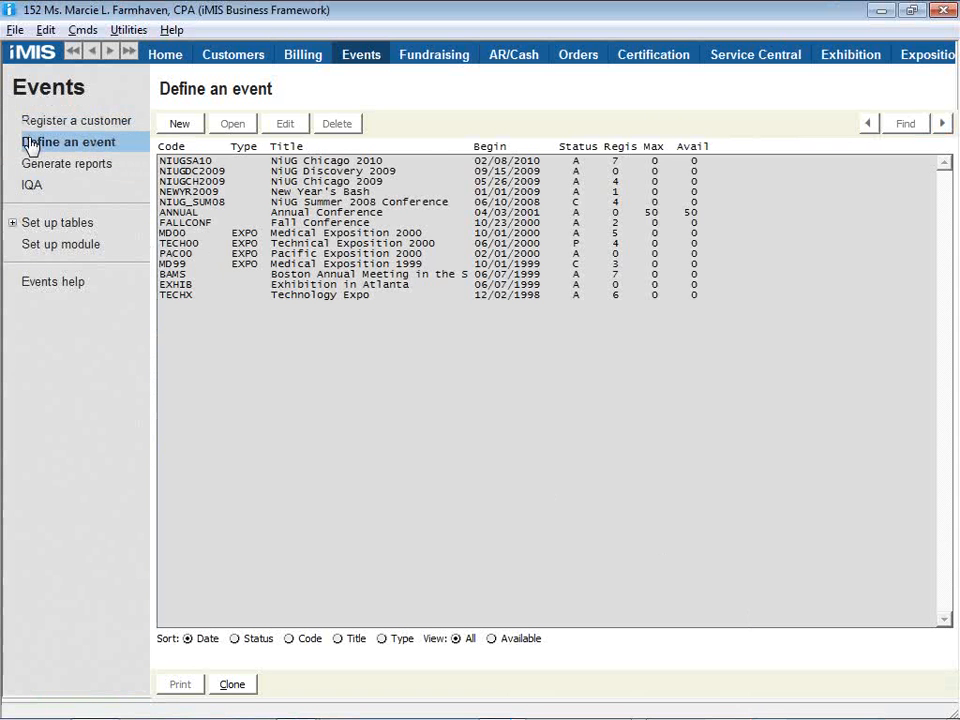
click(30, 138)
click(192, 166)
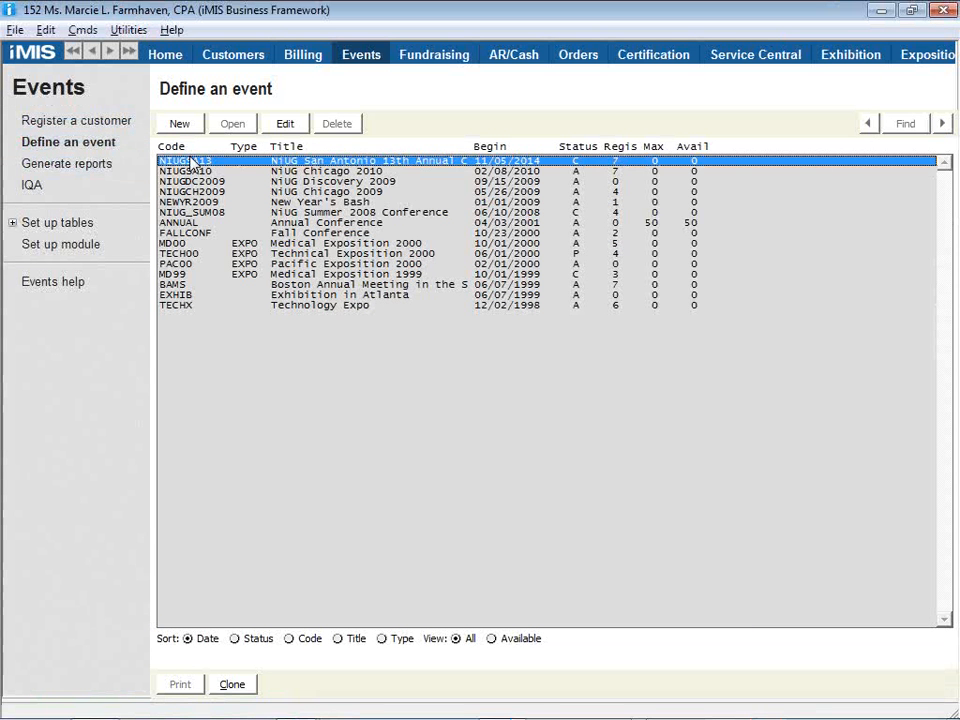
mouse_move(236, 690)
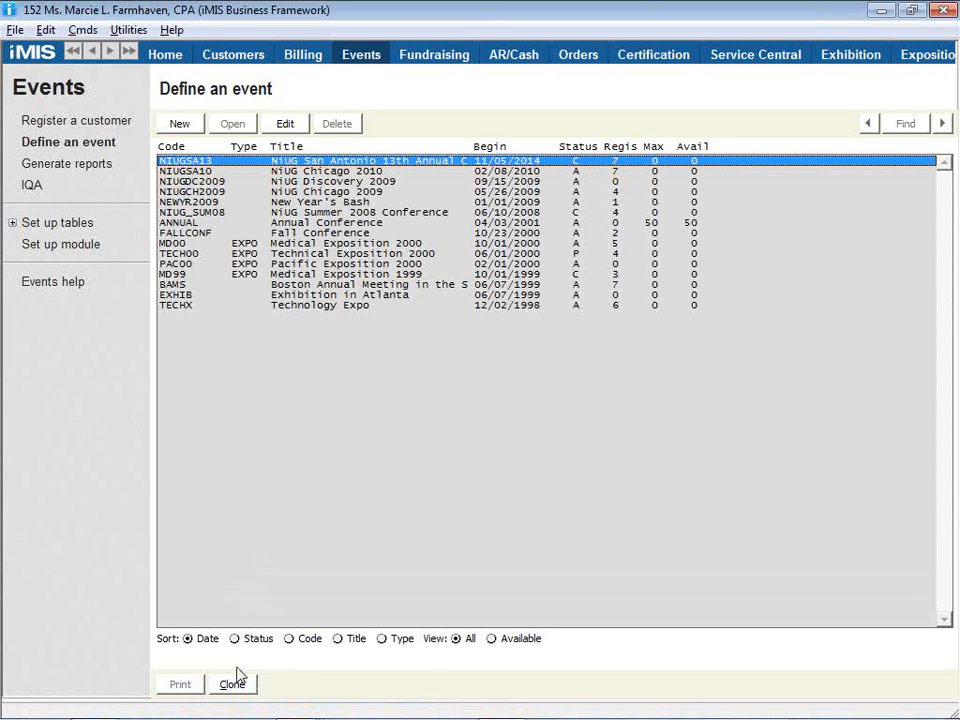
click(232, 686)
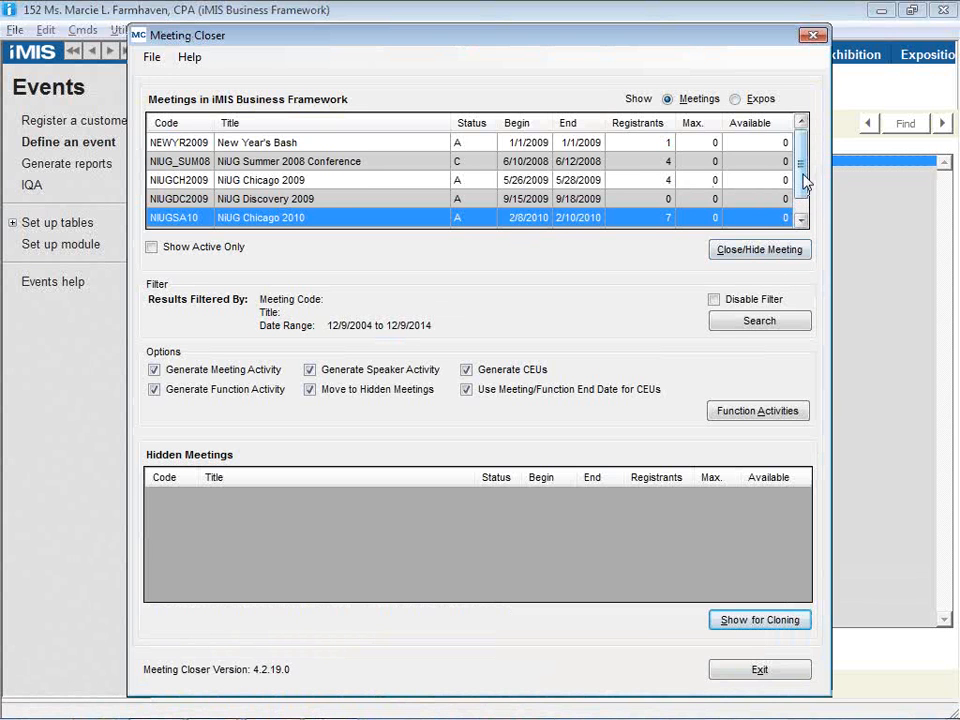
- Select NIUGSA13 in Meeting Closer's list of meetings and close and hide it again
click(803, 220)
click(268, 220)
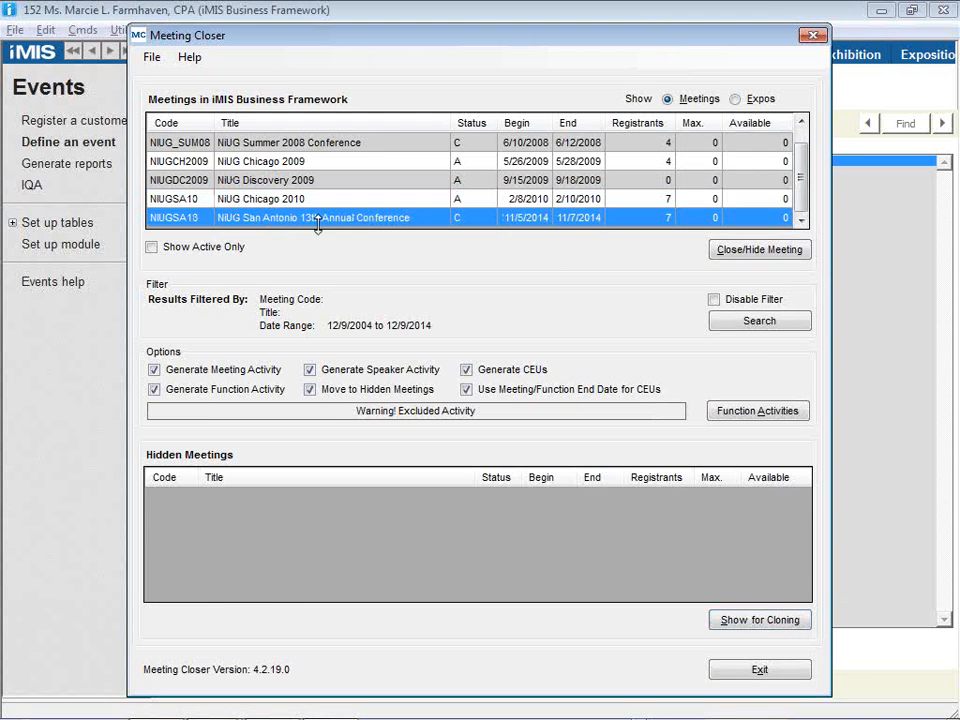
click(780, 252)
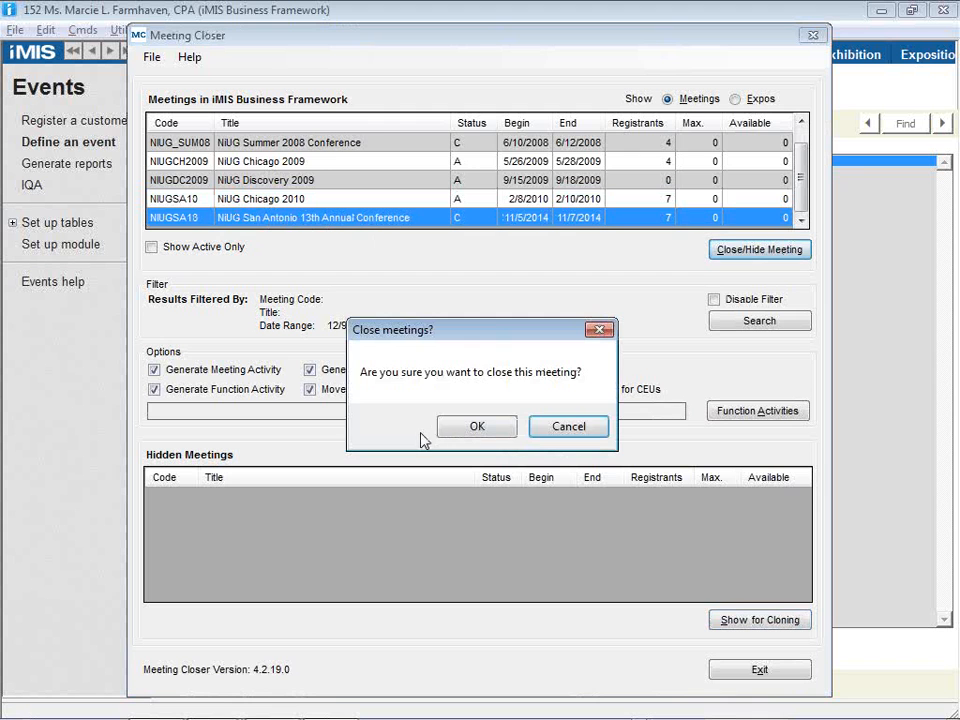
click(474, 428)
- Return to iMIS and refresh the event list to check whether NIUGSA13 is listed
key(alt+F4)
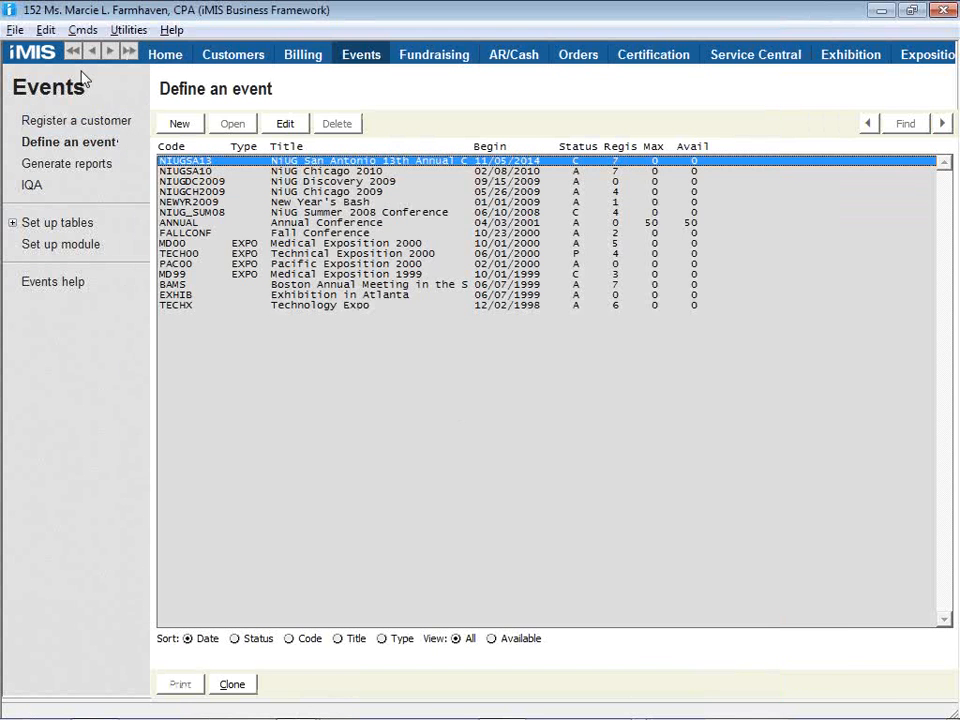
click(76, 128)
click(74, 143)
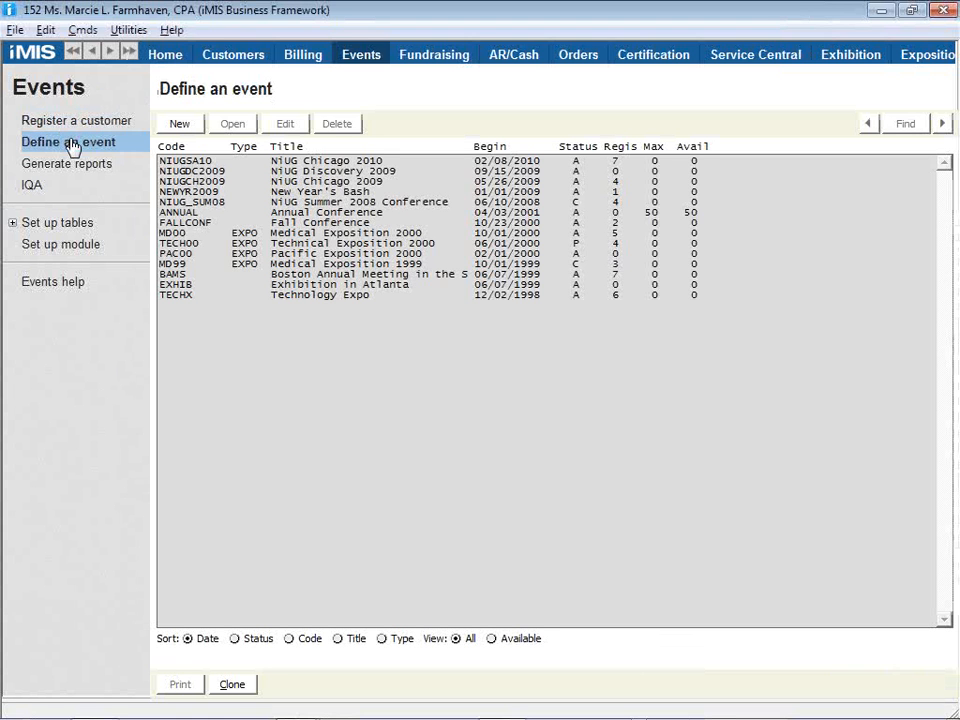
key(alt+Tab)
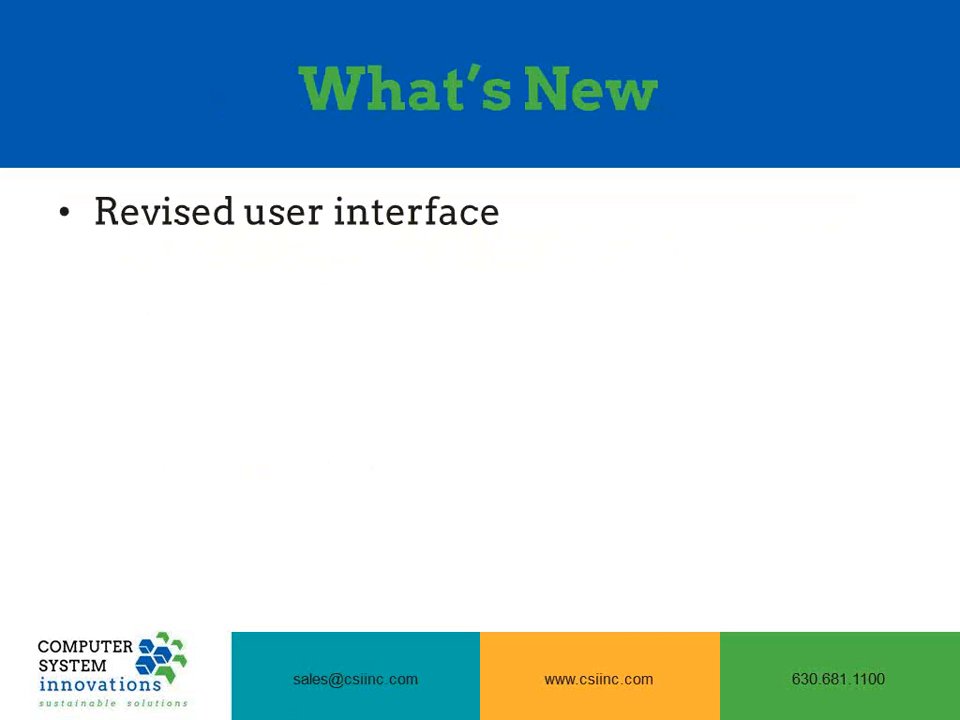
key(Right)
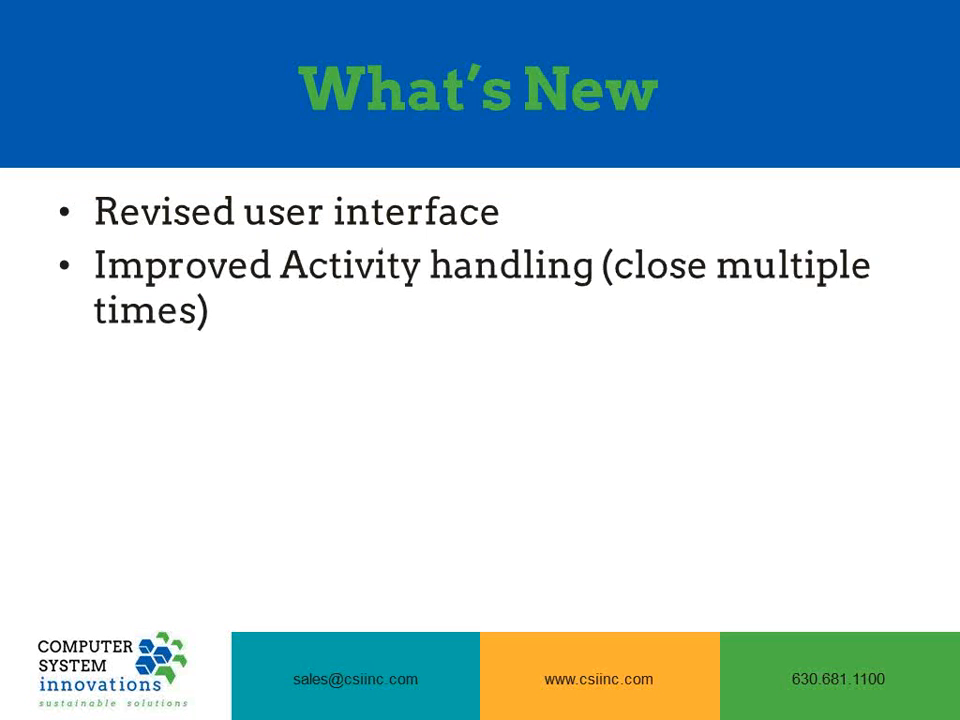